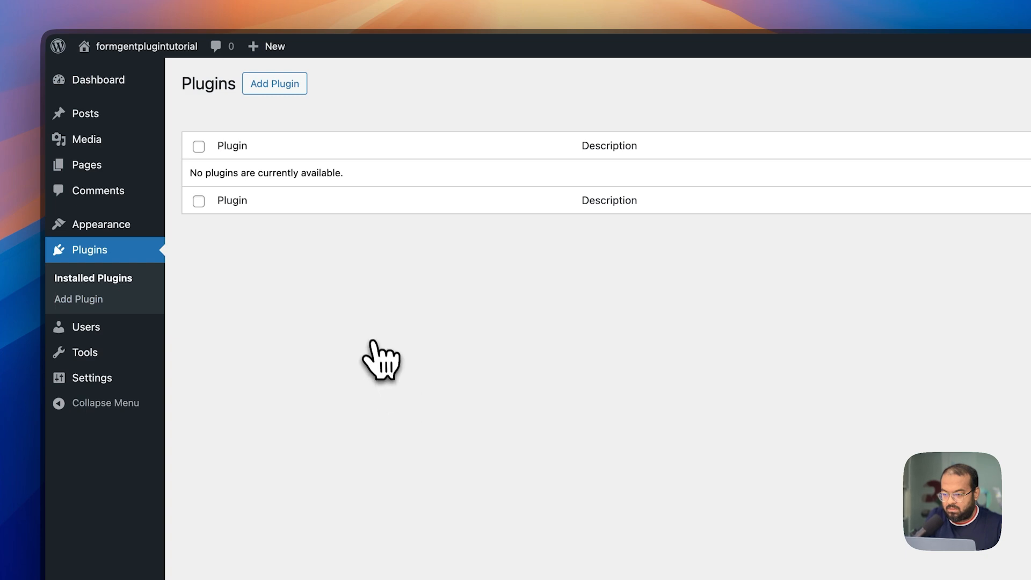
# Step: Find the FormGent plugin by searching for "formgent" in the plugin directory and install it
pyautogui.click(271, 95)
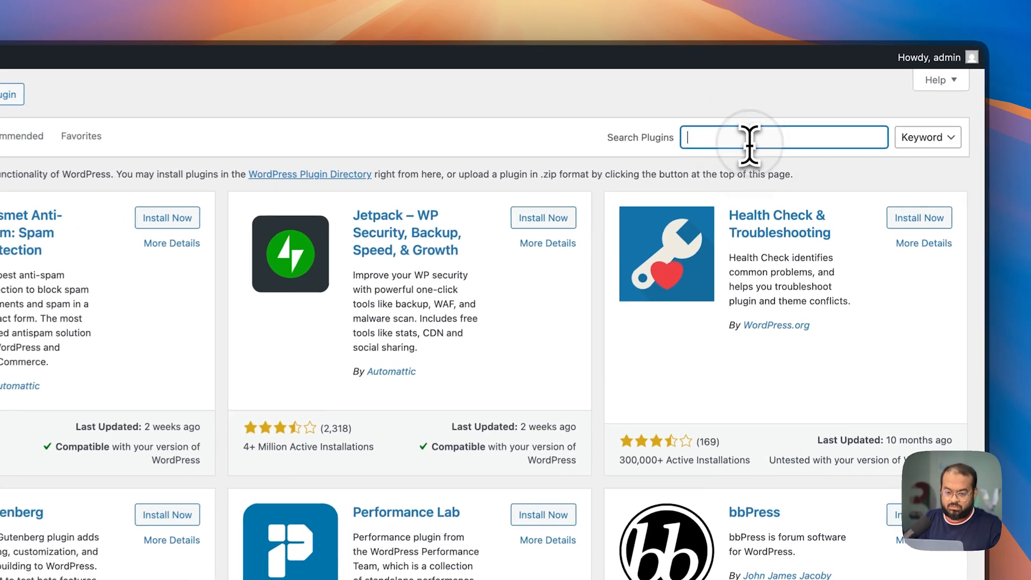
pyautogui.click(785, 106)
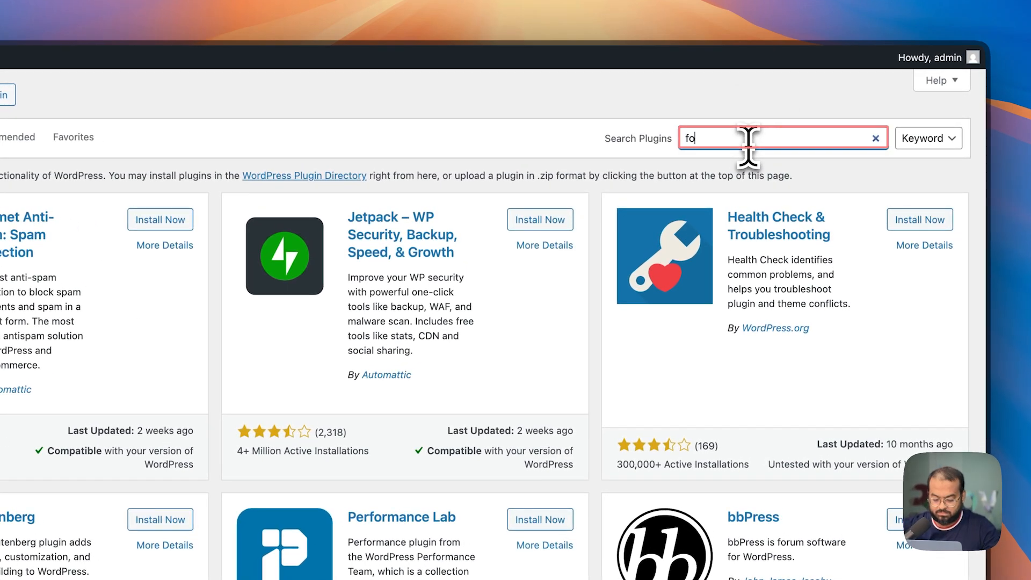
pyautogui.write('formgent')
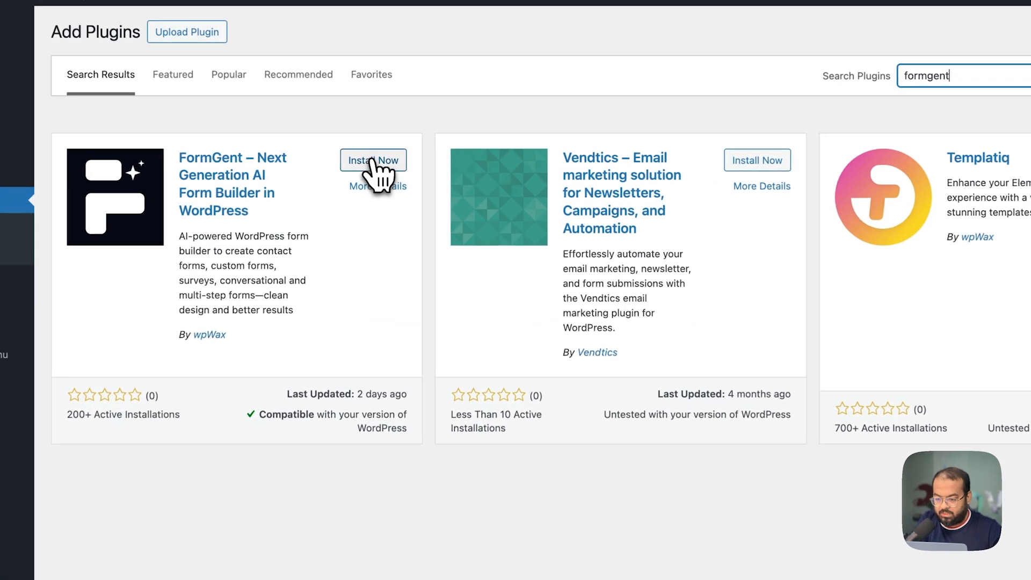
pyautogui.click(393, 162)
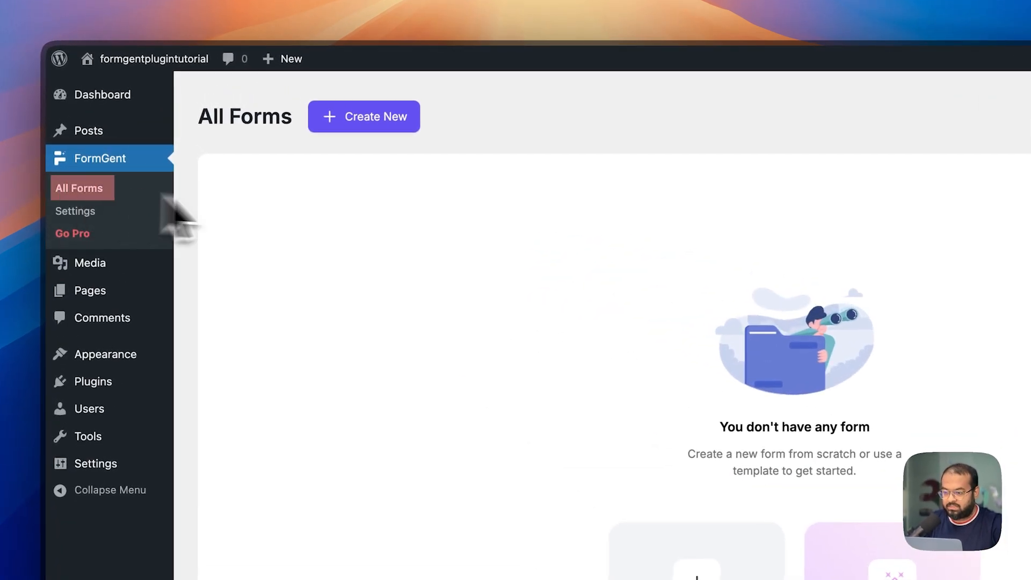
# Step: Create a new form with AI from the prompt "Create a feedback form with fields for name, email, rating from 1 to 5, comments, and suggestions."
pyautogui.click(378, 121)
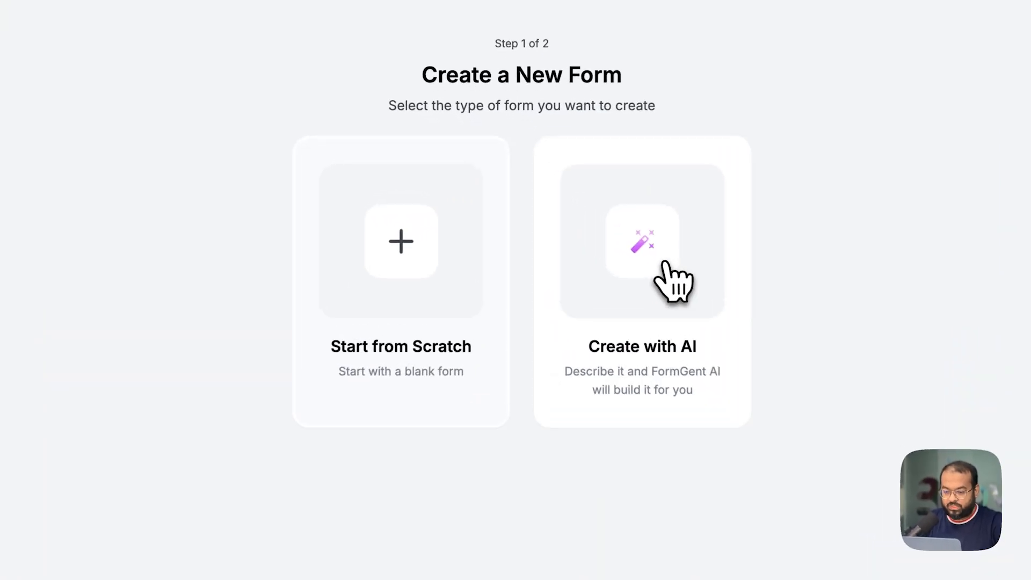
pyautogui.click(664, 262)
pyautogui.click(427, 248)
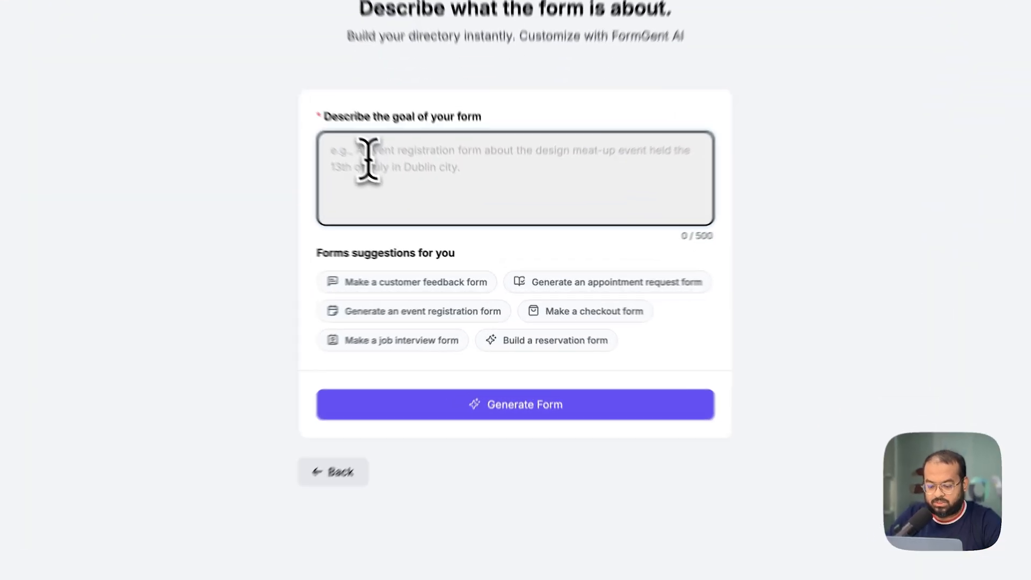
pyautogui.write('Create a feedback form with fields for name, email, rating from 1 to 5, comments, and suggestions.')
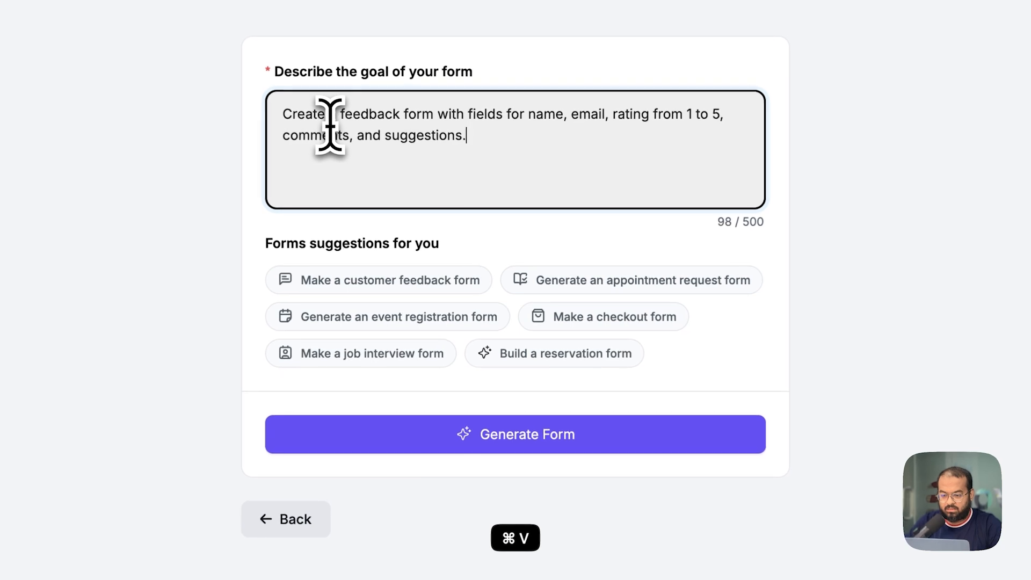
pyautogui.click(387, 435)
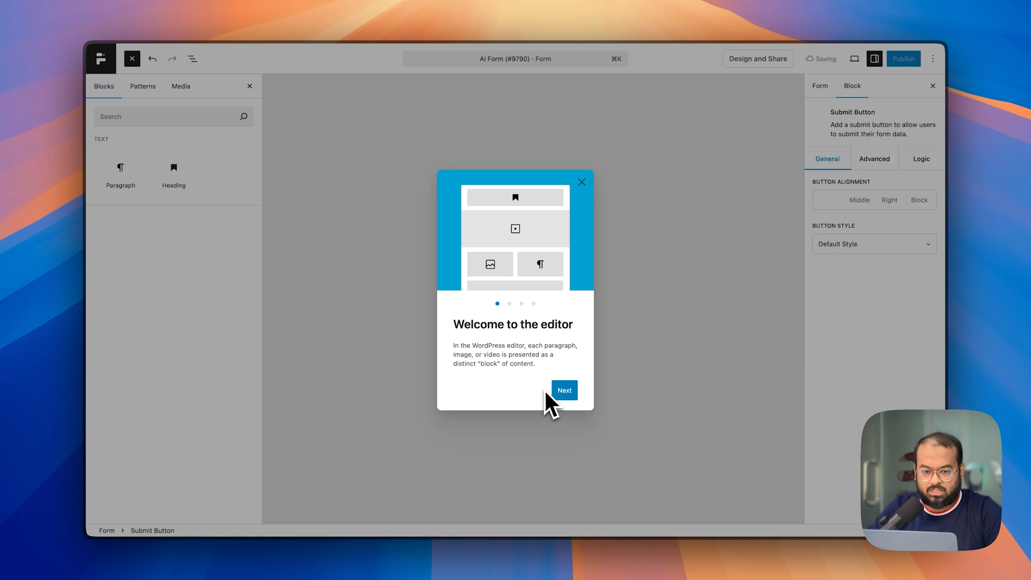
pyautogui.click(570, 392)
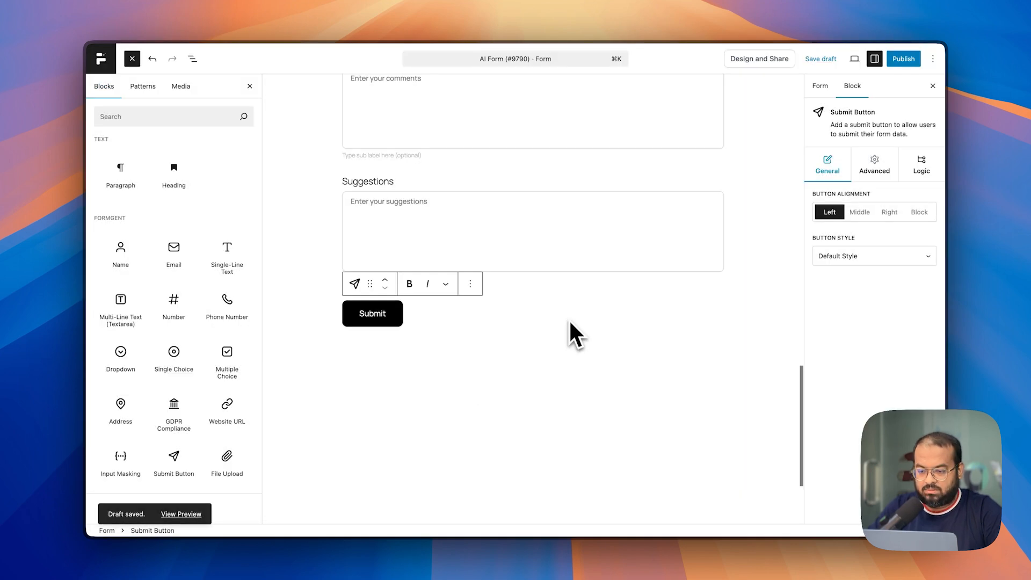
# Step: Examine the generated feedback form from the name field down to the submit button
pyautogui.scroll(5, 570, 323)
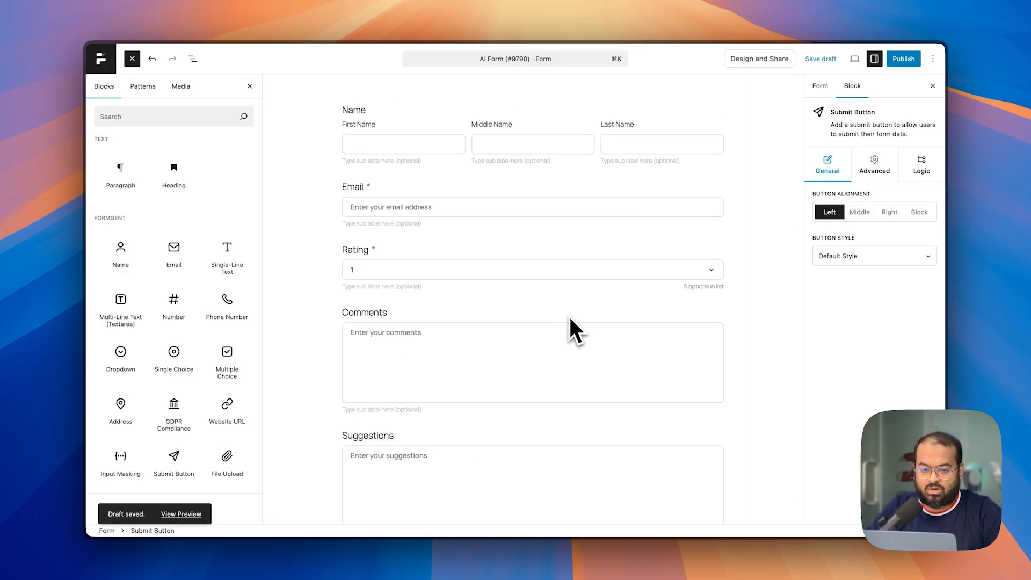
pyautogui.scroll(-4, 570, 318)
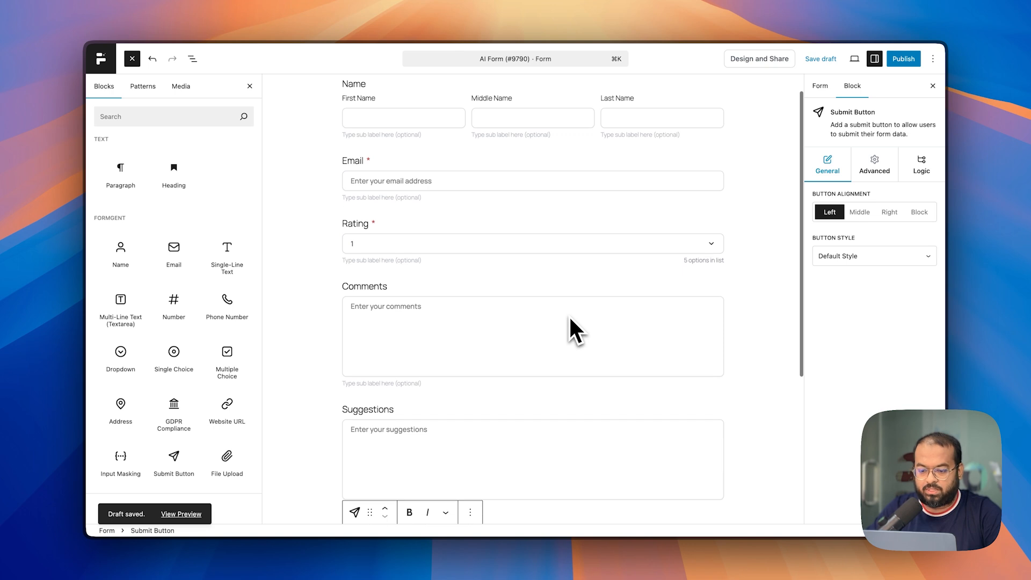
pyautogui.scroll(4, 570, 318)
pyautogui.scroll(1, 570, 318)
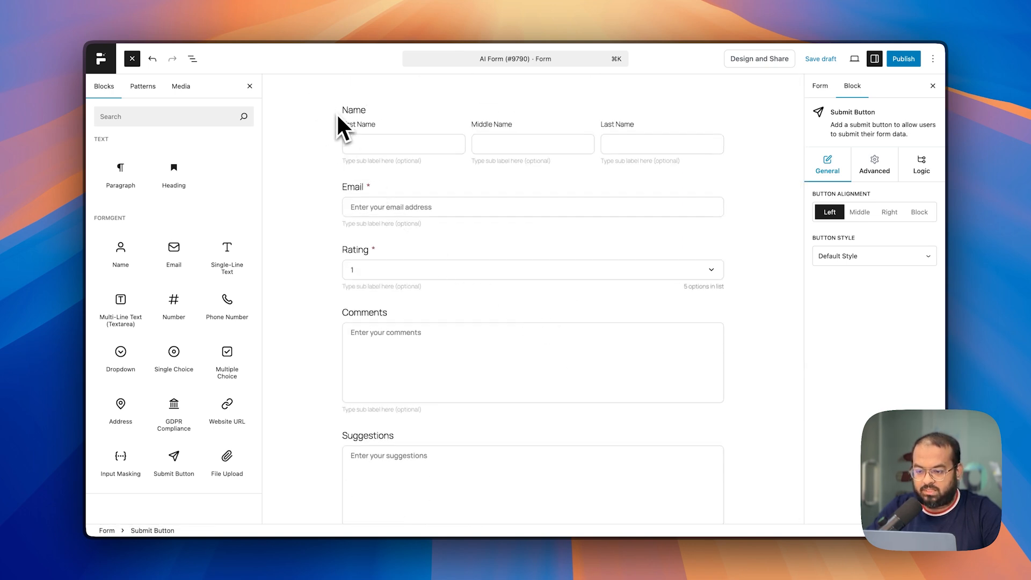
pyautogui.scroll(-4, 338, 240)
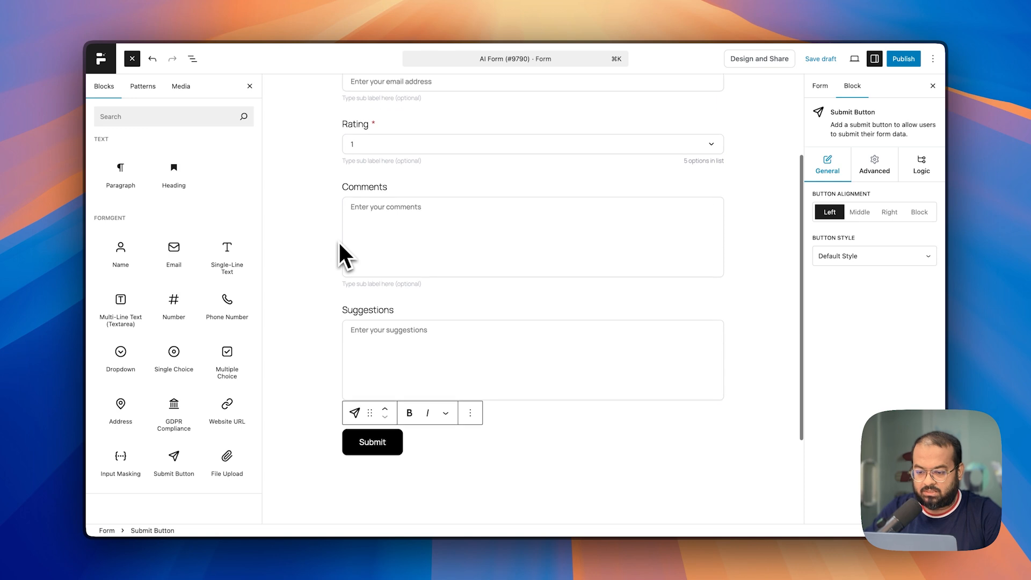
pyautogui.scroll(-1, 338, 240)
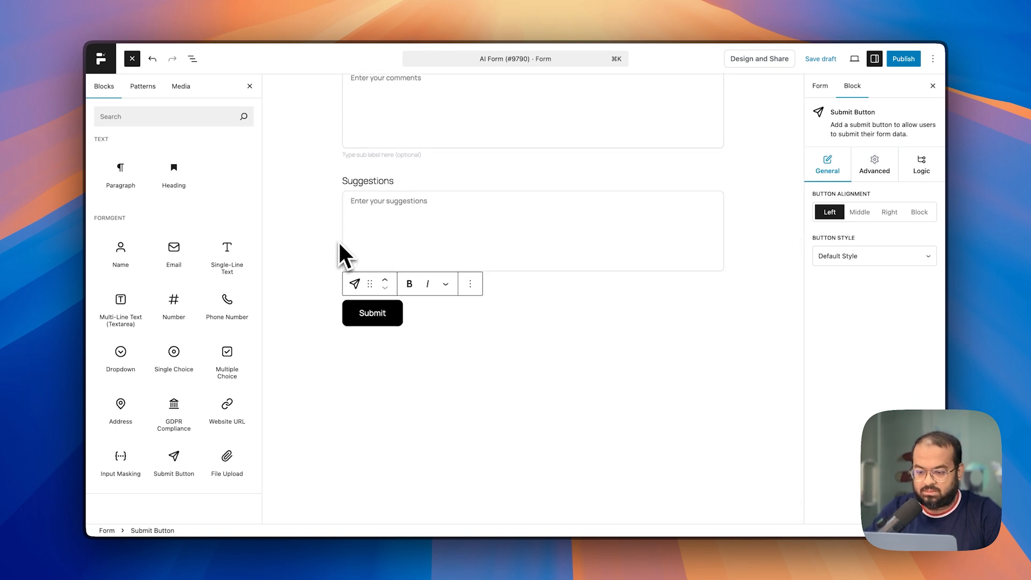
pyautogui.scroll(2, 340, 243)
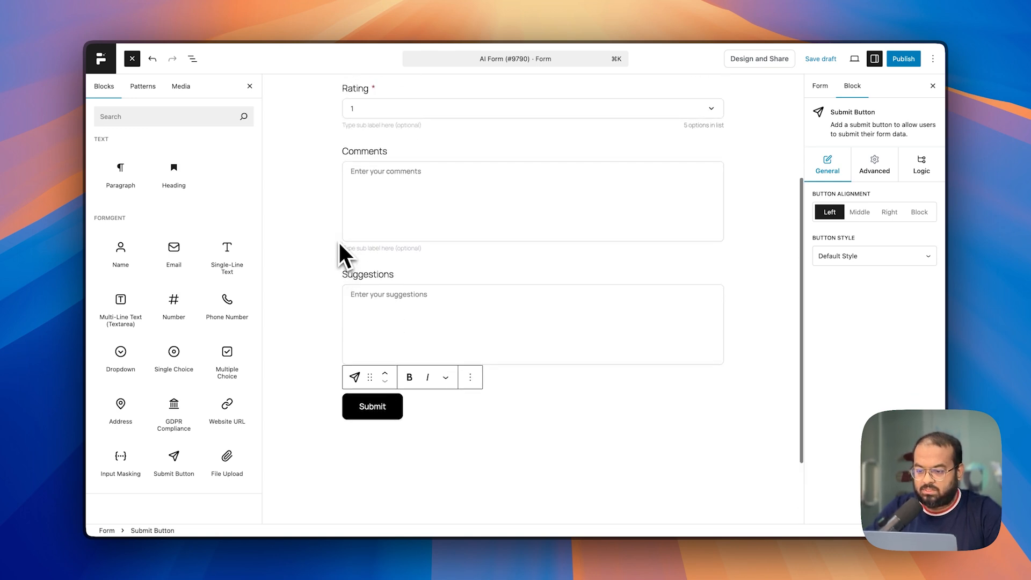
pyautogui.scroll(3, 338, 240)
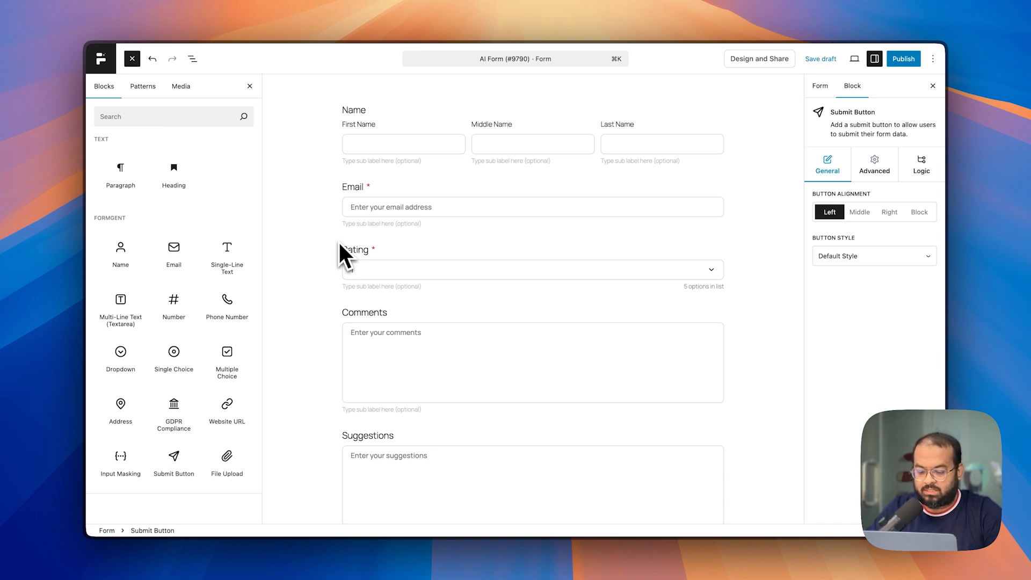
pyautogui.scroll(-2, 338, 241)
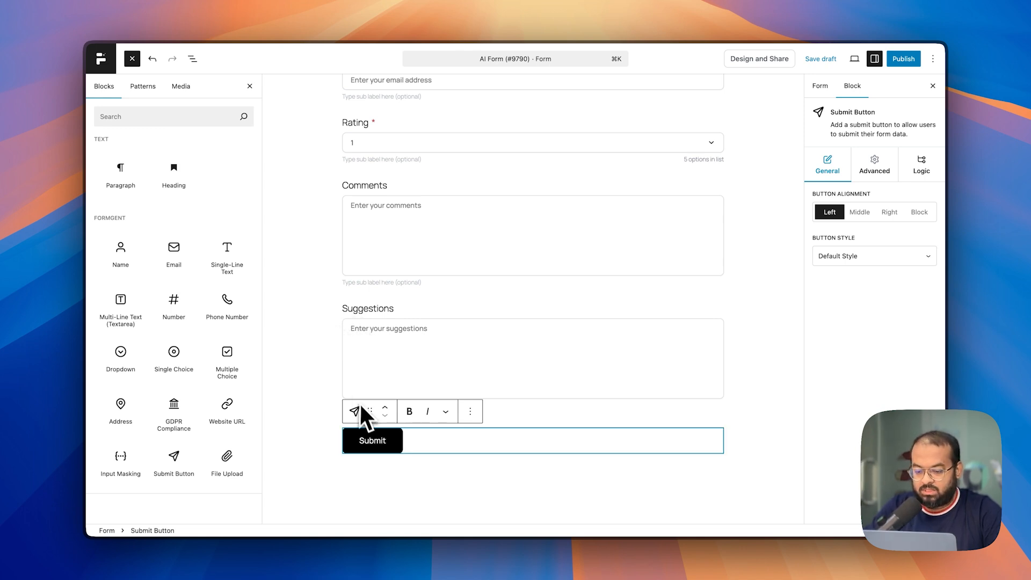
pyautogui.click(330, 462)
pyautogui.scroll(3, 475, 378)
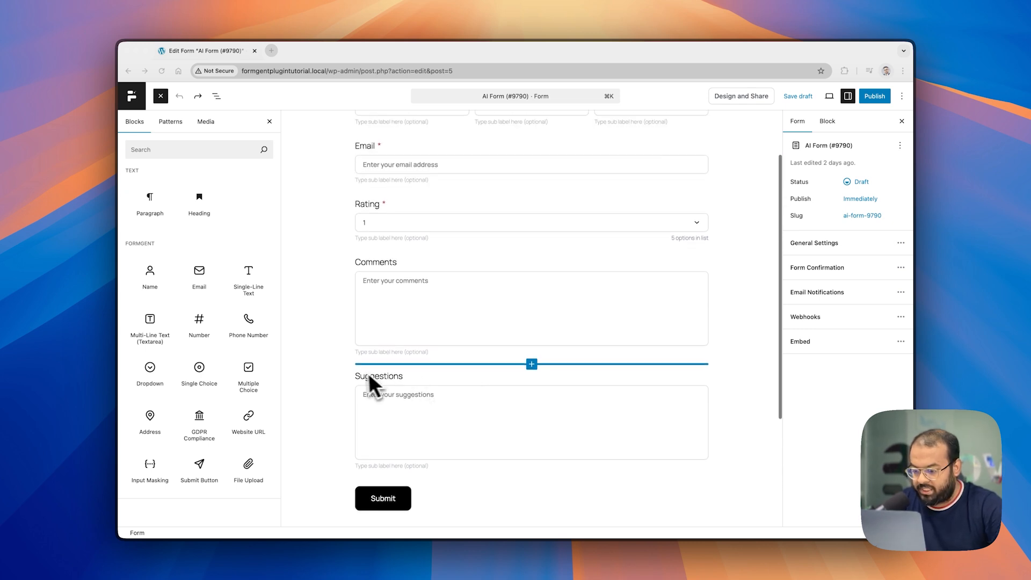
pyautogui.scroll(-1, 363, 373)
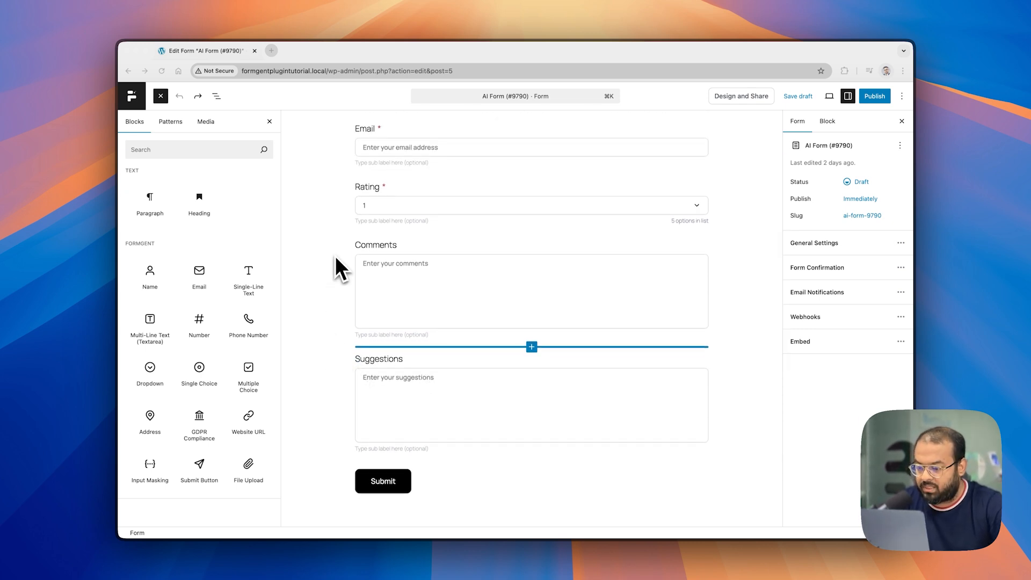
pyautogui.scroll(-1, 330, 302)
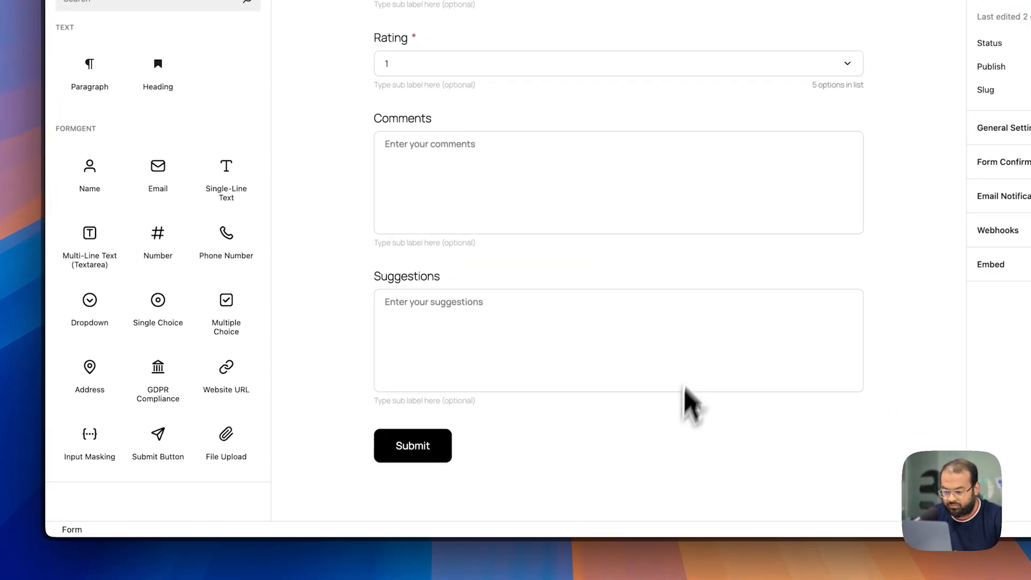
# Step: Delete the Suggestions field from the form
pyautogui.click(602, 355)
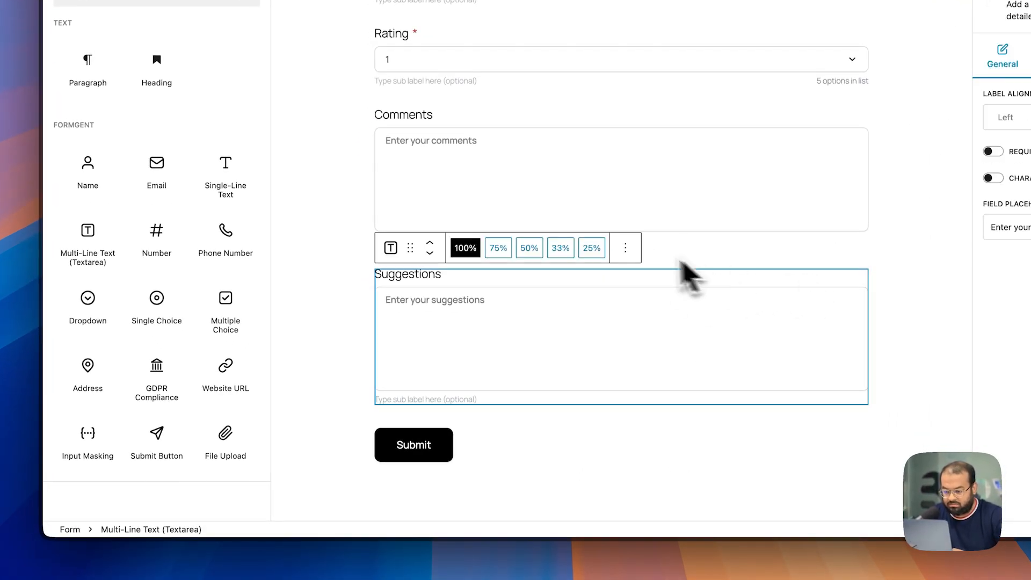
pyautogui.click(625, 248)
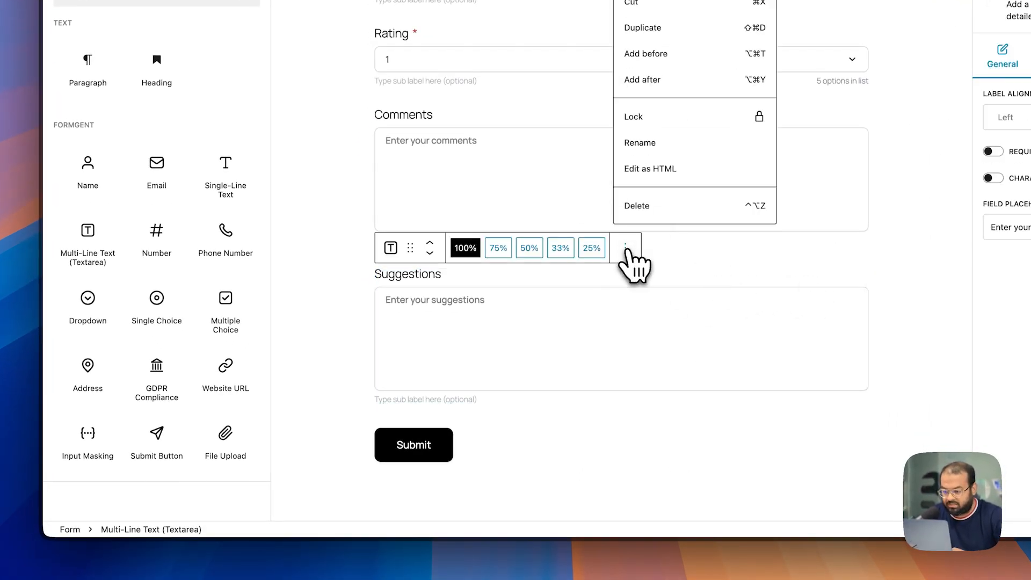
pyautogui.click(637, 206)
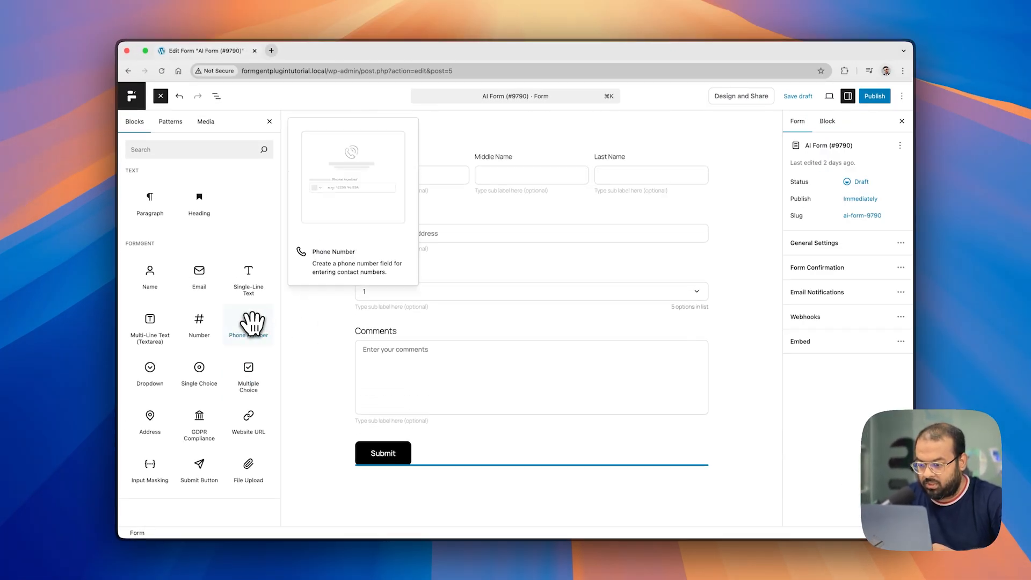
# Step: Insert a Phone Number field between Email and Rating, and make it required with country code and auto country detection enabled
pyautogui.moveTo(251, 322); pyautogui.dragTo(385, 260)
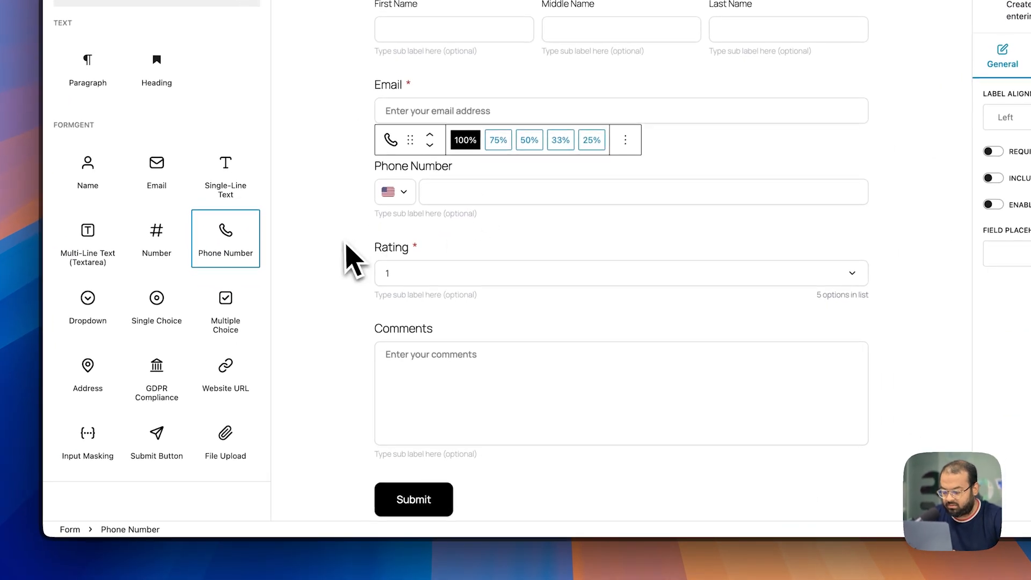
pyautogui.click(347, 252)
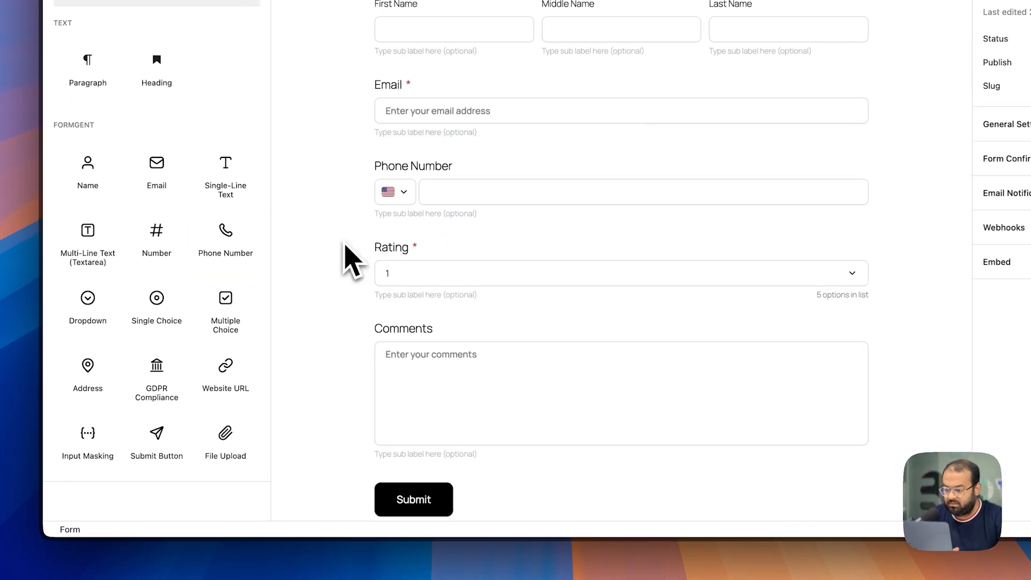
pyautogui.click(421, 175)
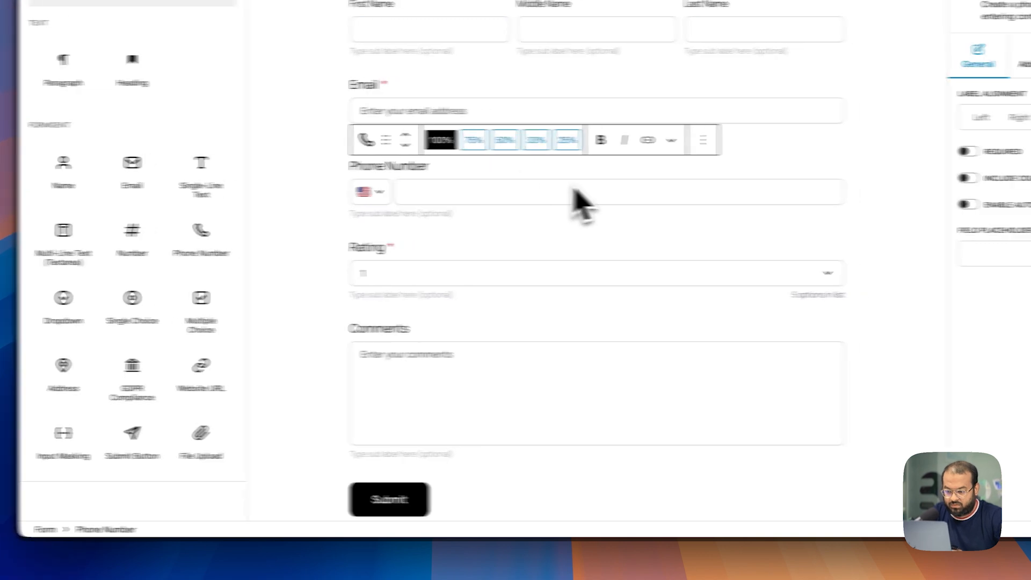
pyautogui.click(825, 152)
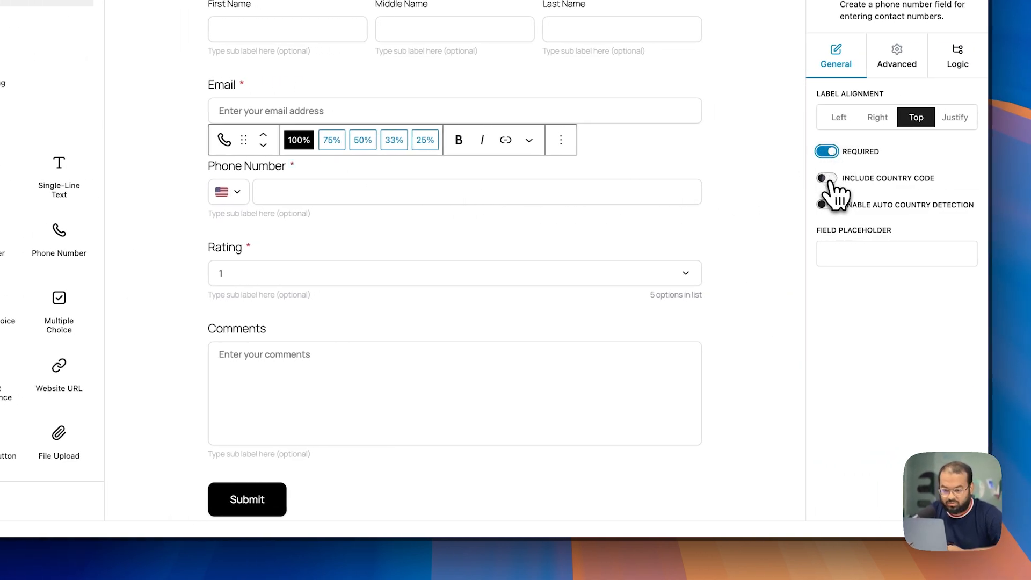
pyautogui.click(827, 178)
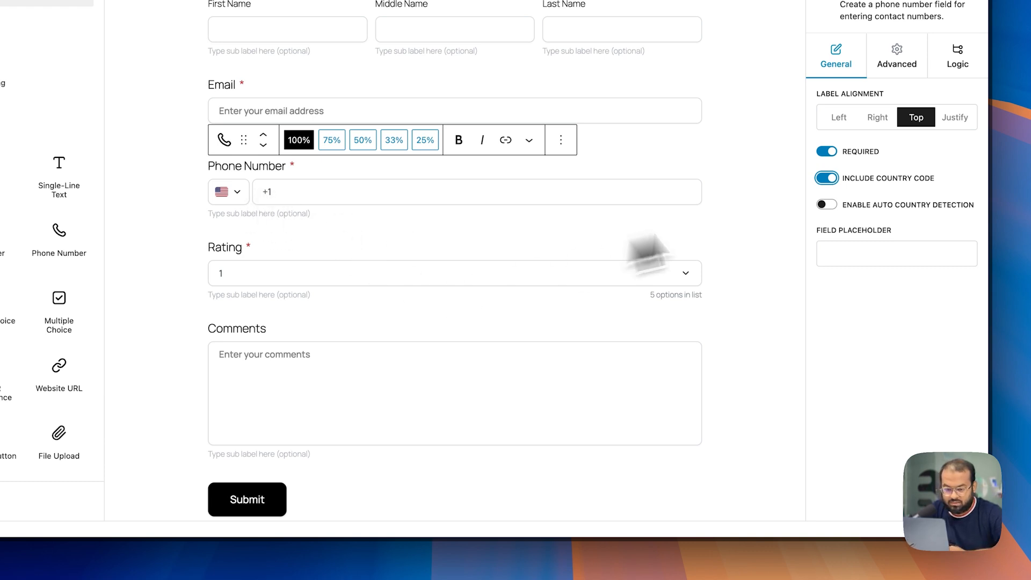
pyautogui.click(827, 204)
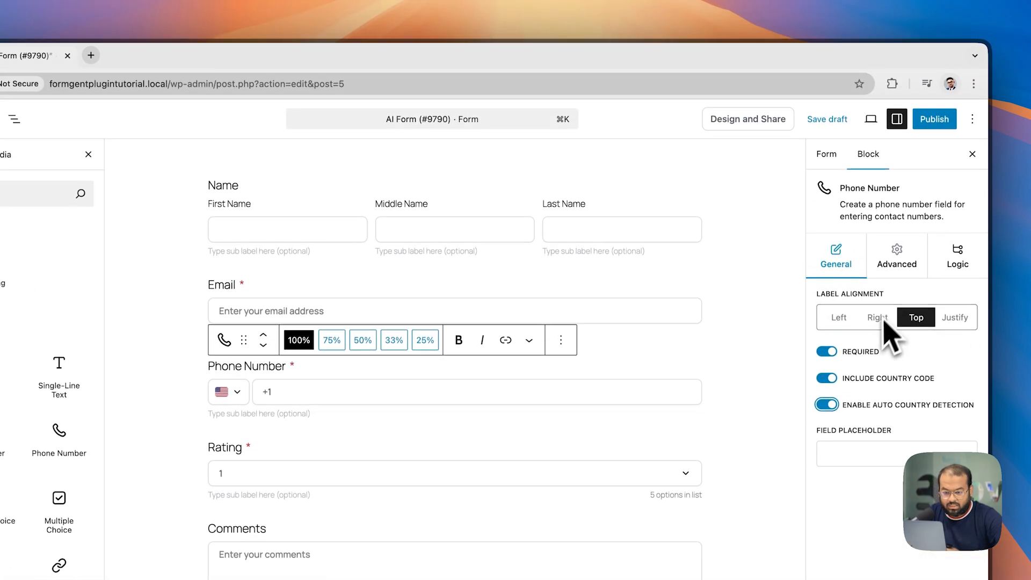
# Step: Review the Phone Number field's advanced and conditional logic options, then return to its general settings
pyautogui.click(900, 269)
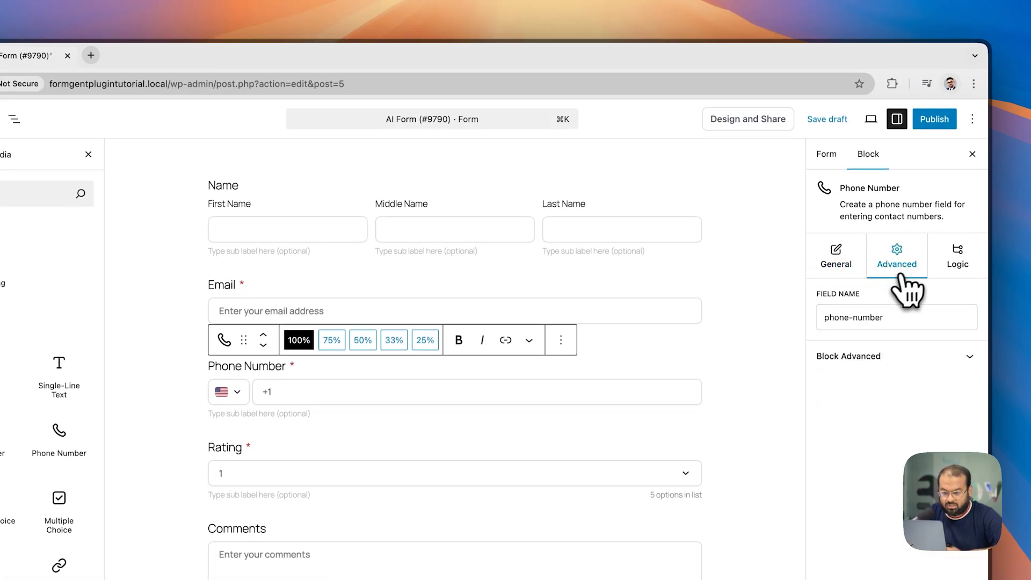
pyautogui.click(957, 265)
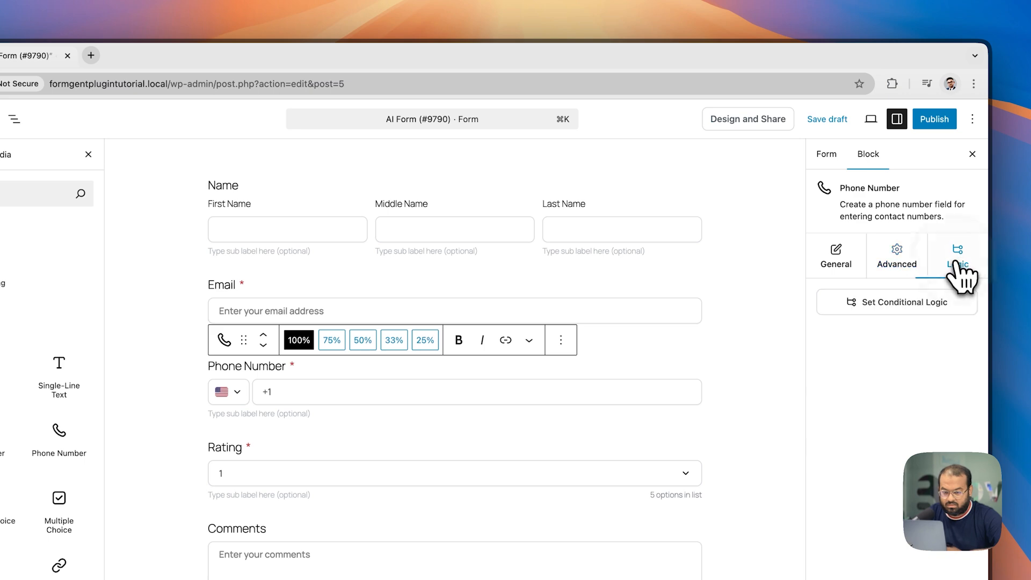
pyautogui.click(835, 256)
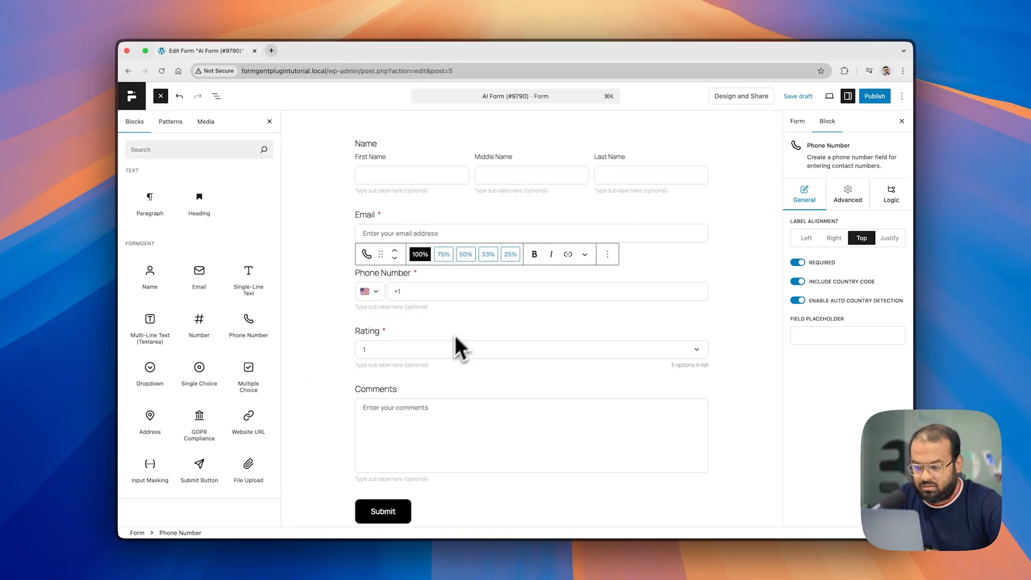
# Step: Save the edited feedback form as a draft and look over its fields
pyautogui.scroll(-1, 363, 382)
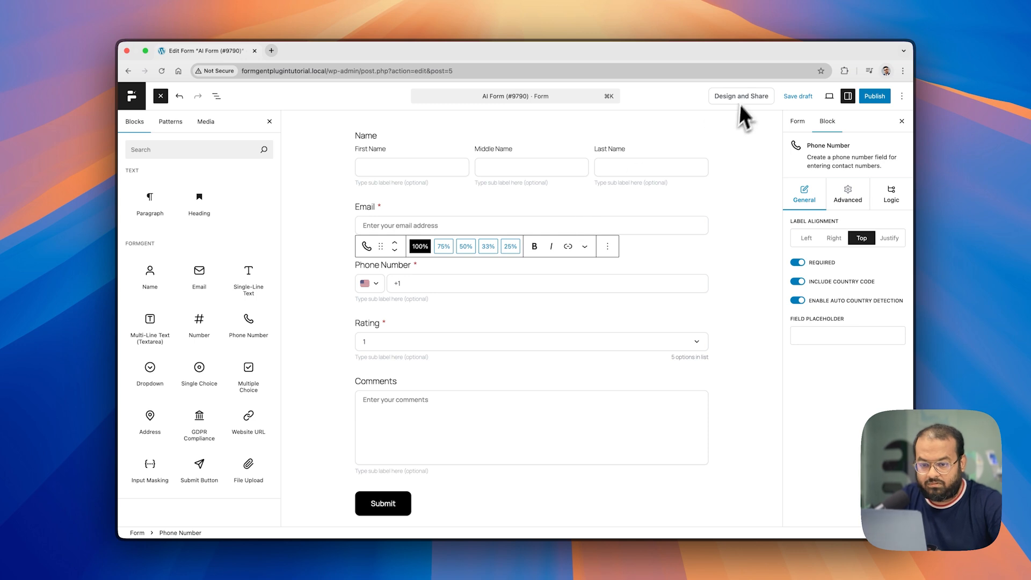
pyautogui.click(805, 99)
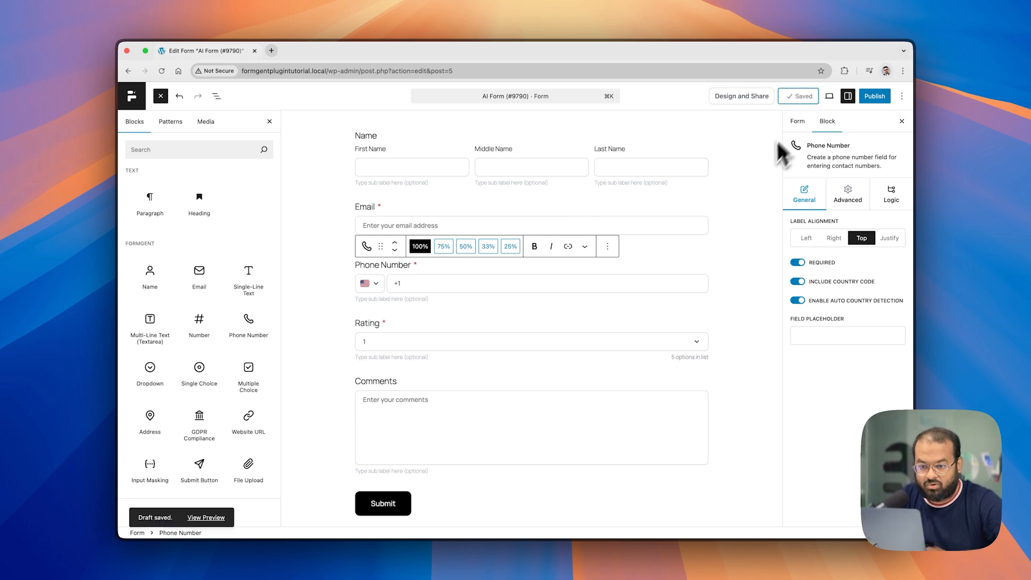
pyautogui.scroll(-3, 657, 322)
pyautogui.scroll(4, 655, 324)
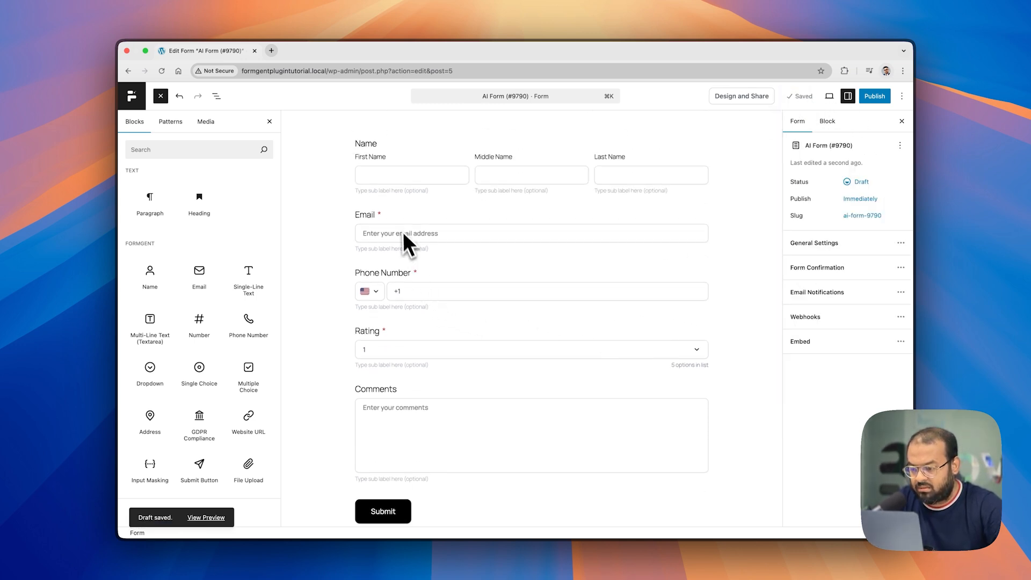
# Step: Enable a character limit of 100 on the Email field, and switch its confirmation field on and back off
pyautogui.click(392, 217)
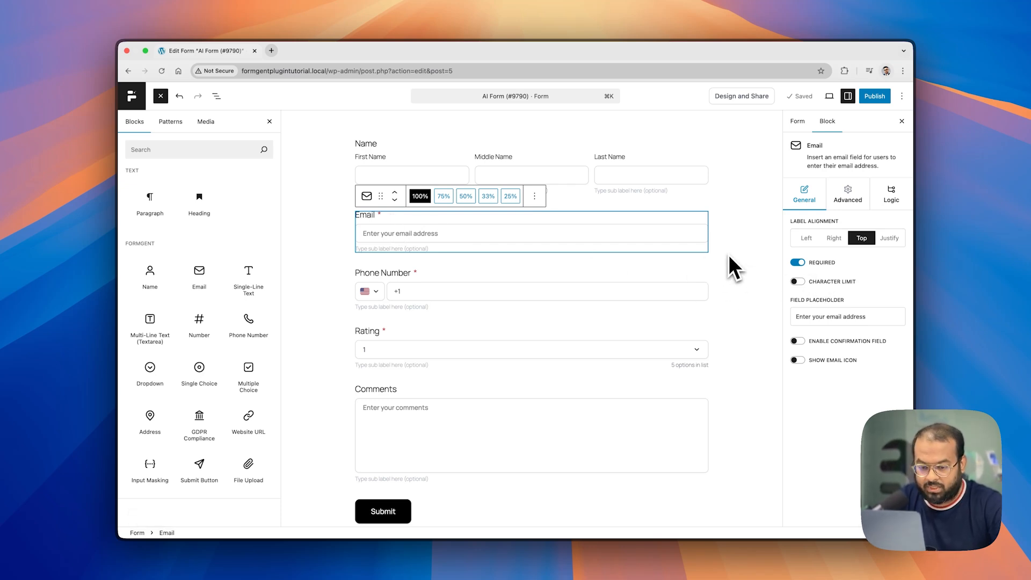
pyautogui.scroll(-1, 729, 257)
pyautogui.click(797, 281)
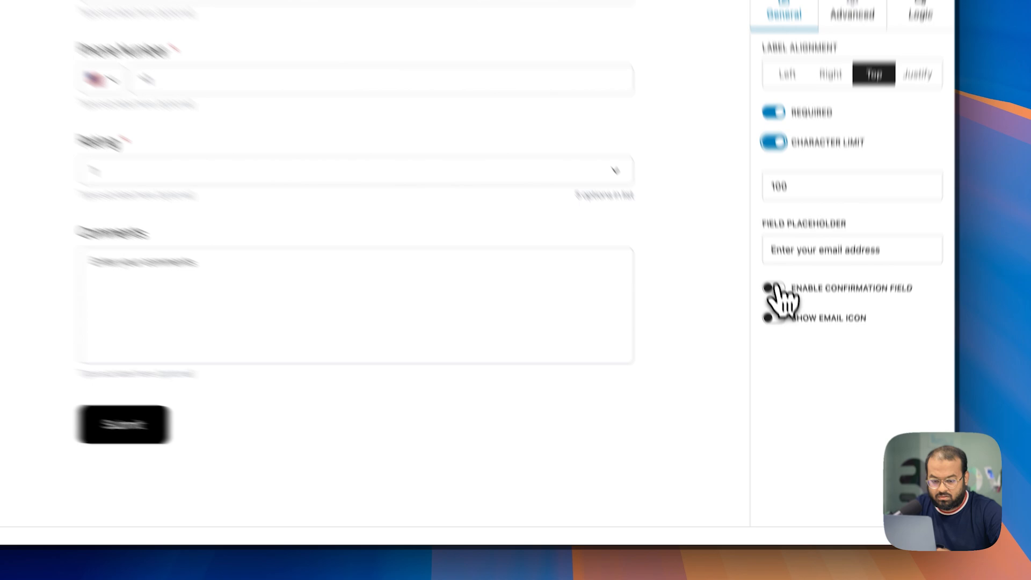
pyautogui.click(798, 374)
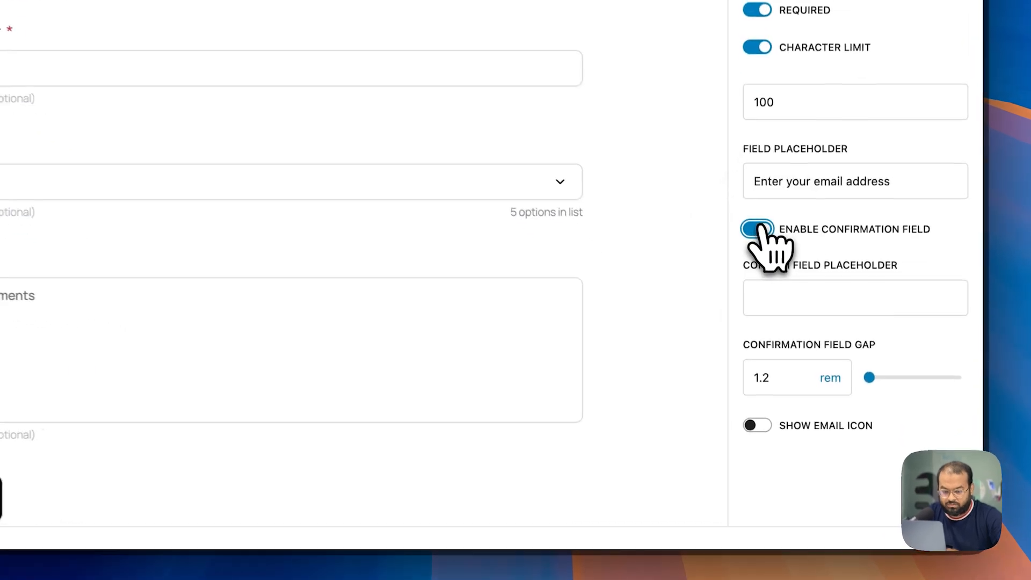
pyautogui.click(756, 222)
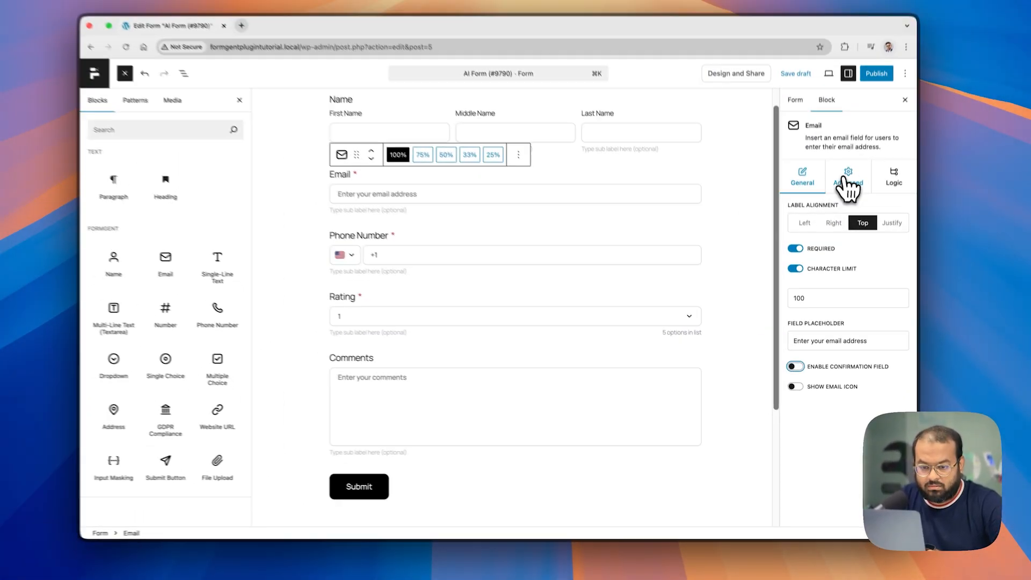
# Step: Review the Email field's advanced settings and the Rating dropdown's general settings and selectable options
pyautogui.click(852, 29)
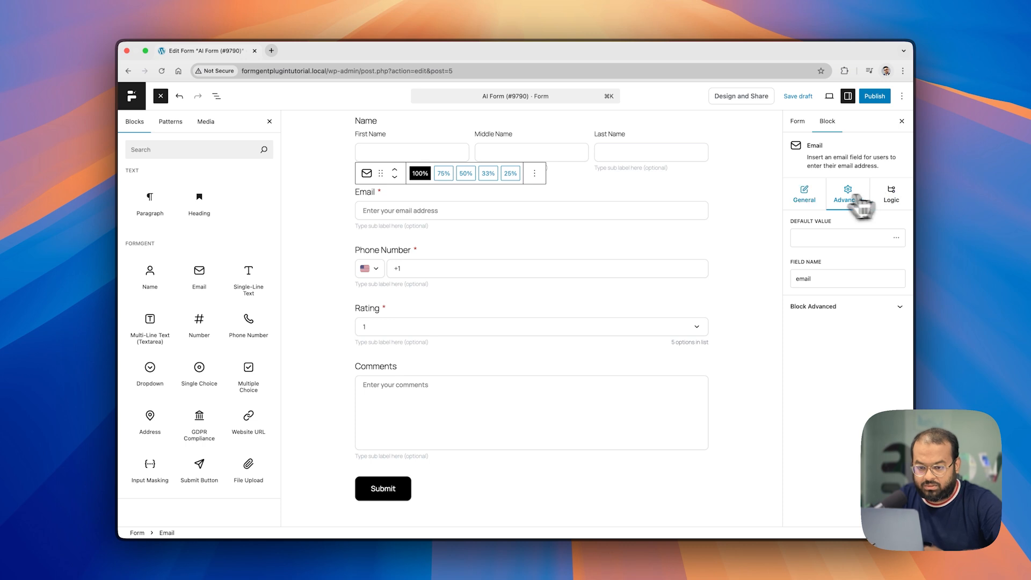
pyautogui.scroll(-2, 627, 282)
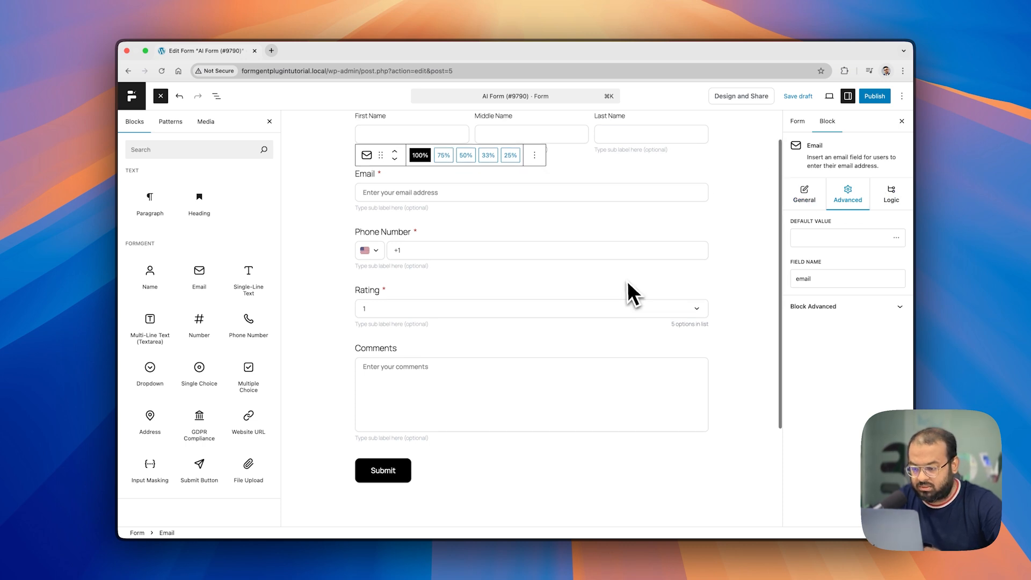
pyautogui.click(545, 273)
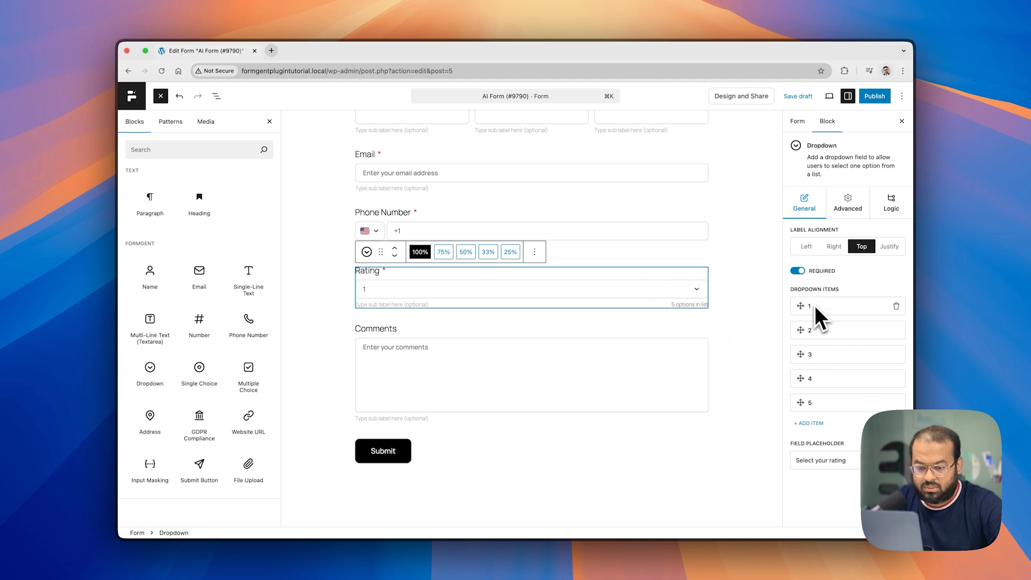
pyautogui.click(673, 317)
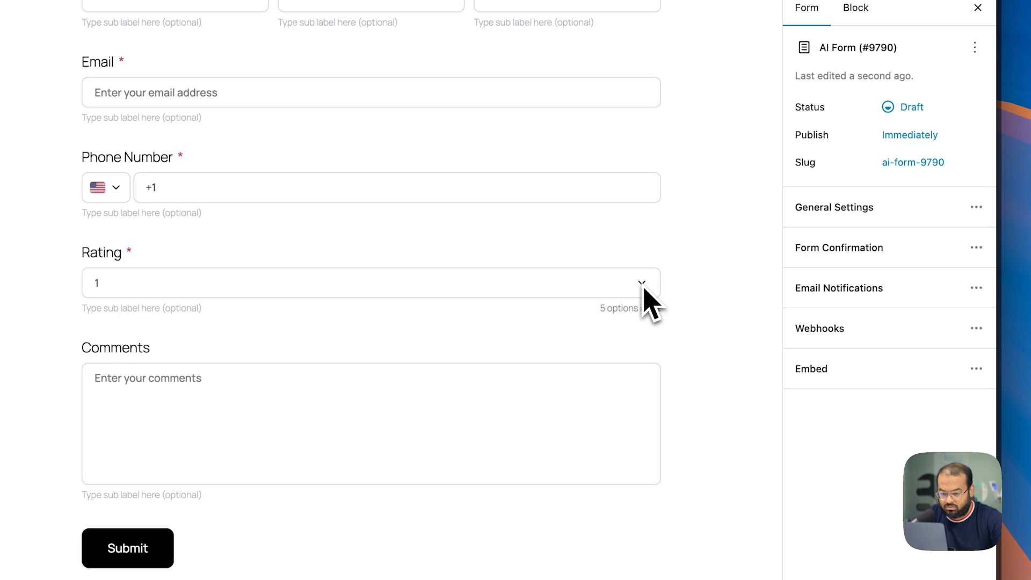
pyautogui.click(643, 283)
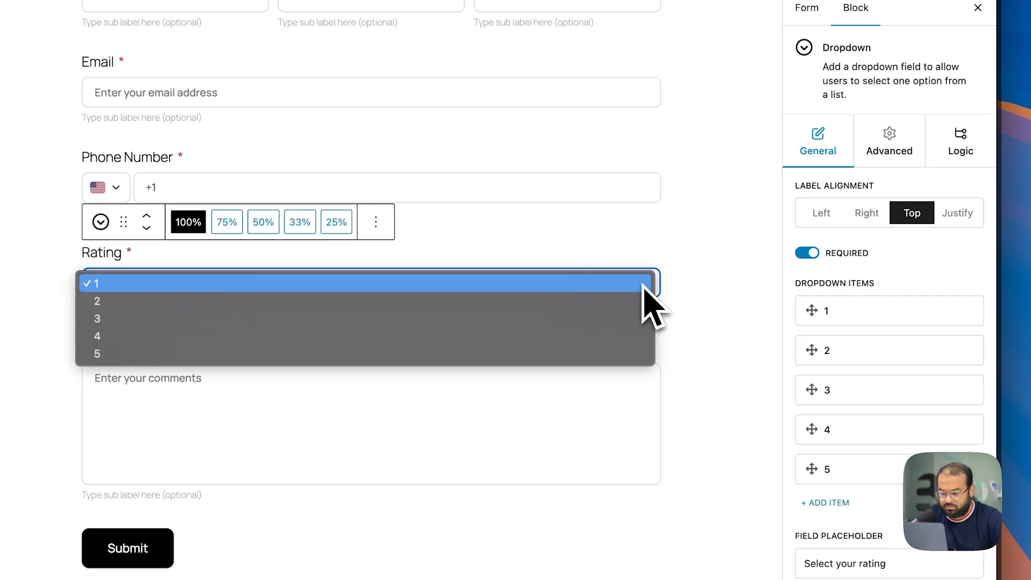
pyautogui.click(688, 280)
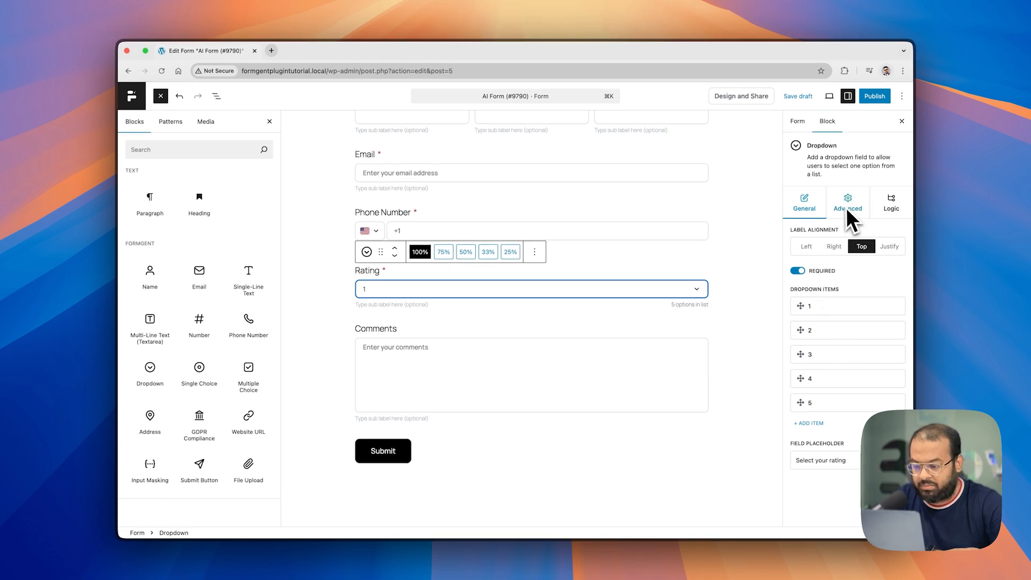
pyautogui.click(740, 249)
pyautogui.scroll(2, 740, 249)
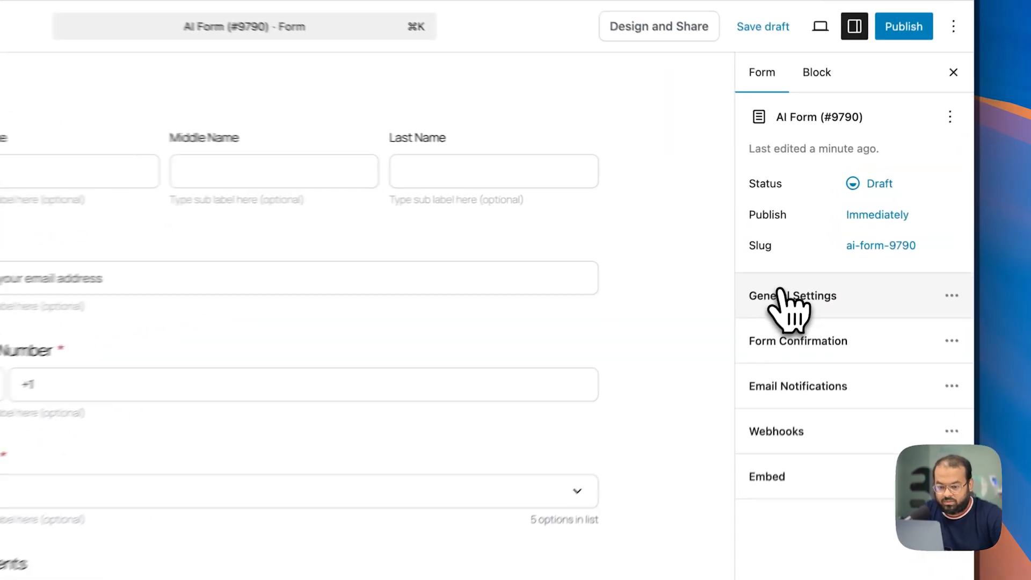
# Step: Review the form's general settings and compare the success message, page redirect and custom URL confirmation types
pyautogui.click(807, 241)
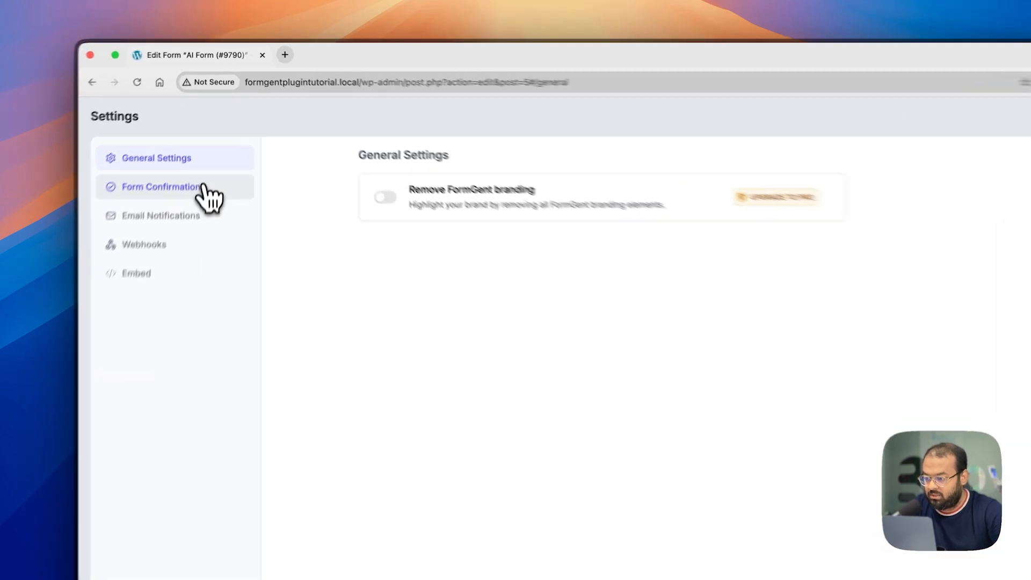
pyautogui.click(215, 149)
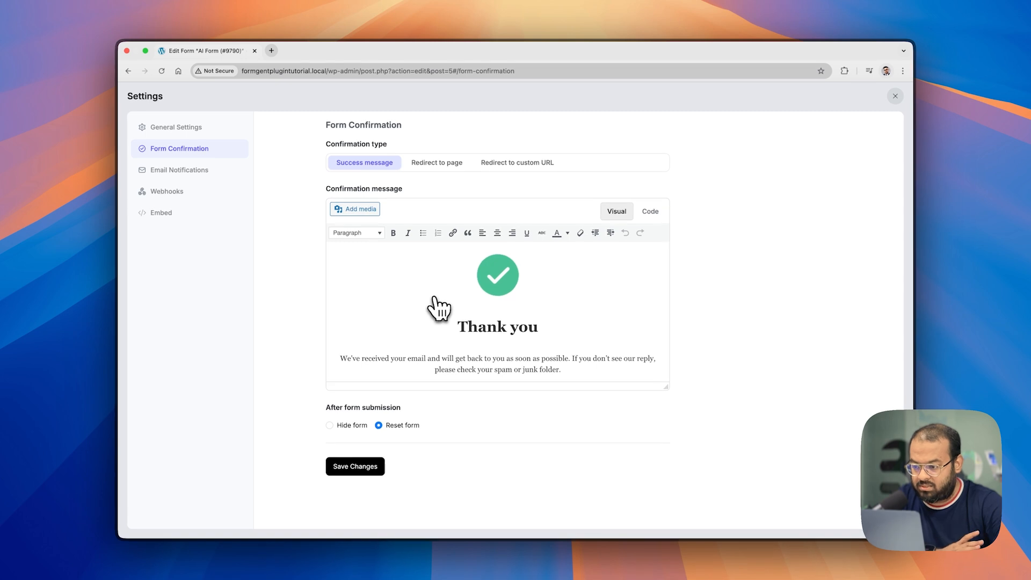
pyautogui.click(445, 162)
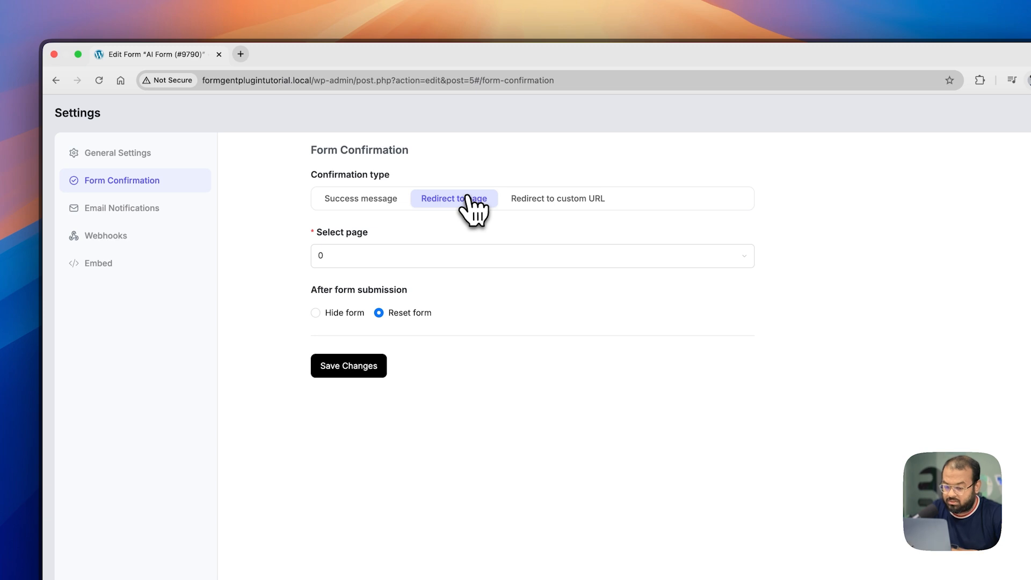
pyautogui.click(529, 201)
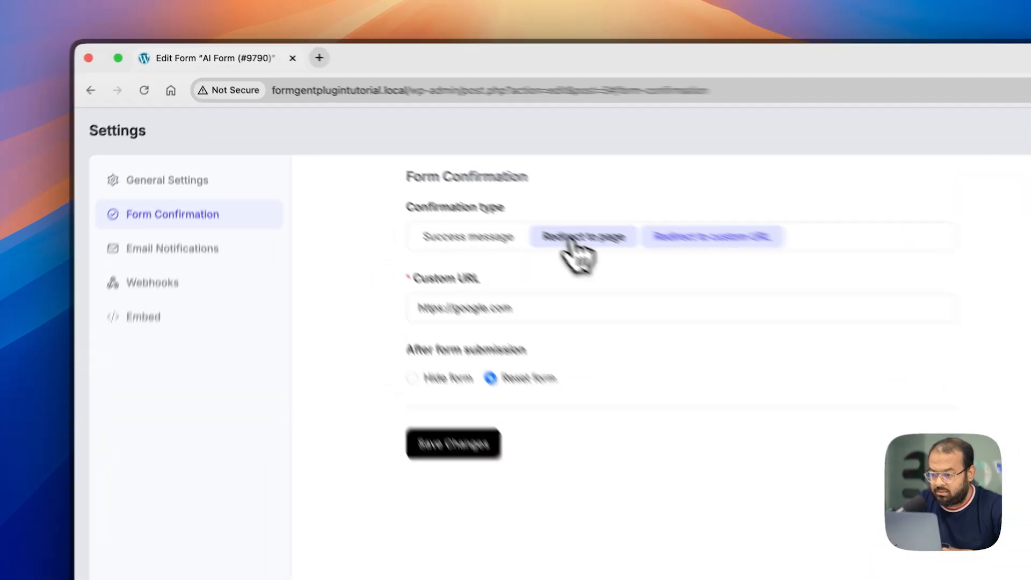
pyautogui.click(437, 162)
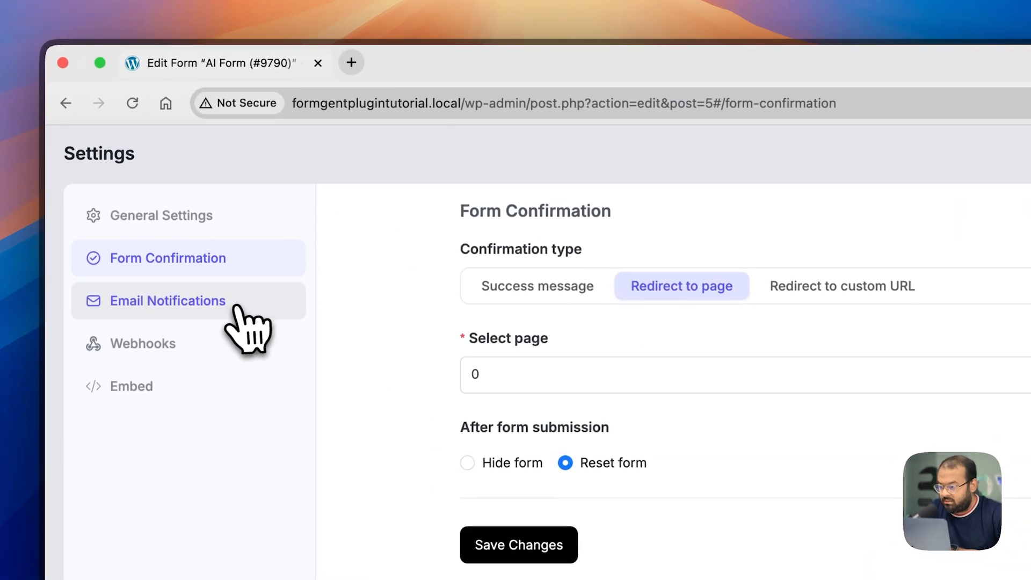
# Step: Review the Admin Notification Email template in the form's email notifications, and return to the notification list
pyautogui.click(237, 307)
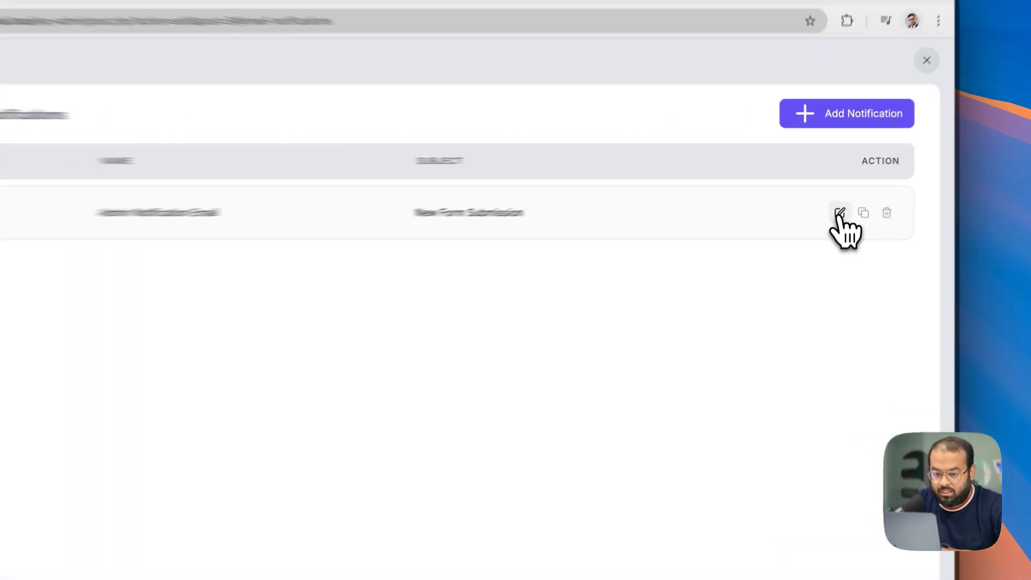
pyautogui.click(840, 193)
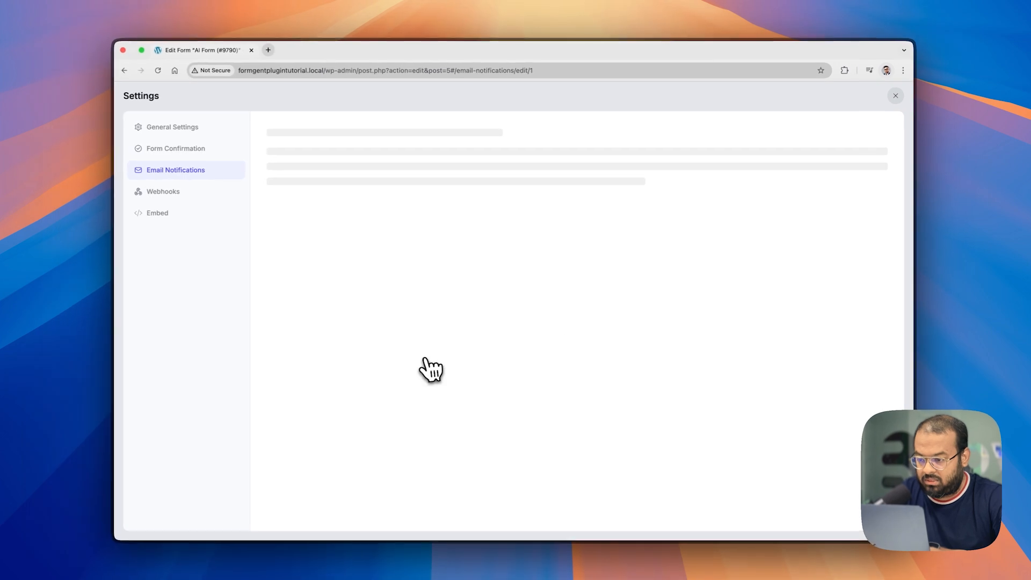
pyautogui.scroll(-1, 510, 301)
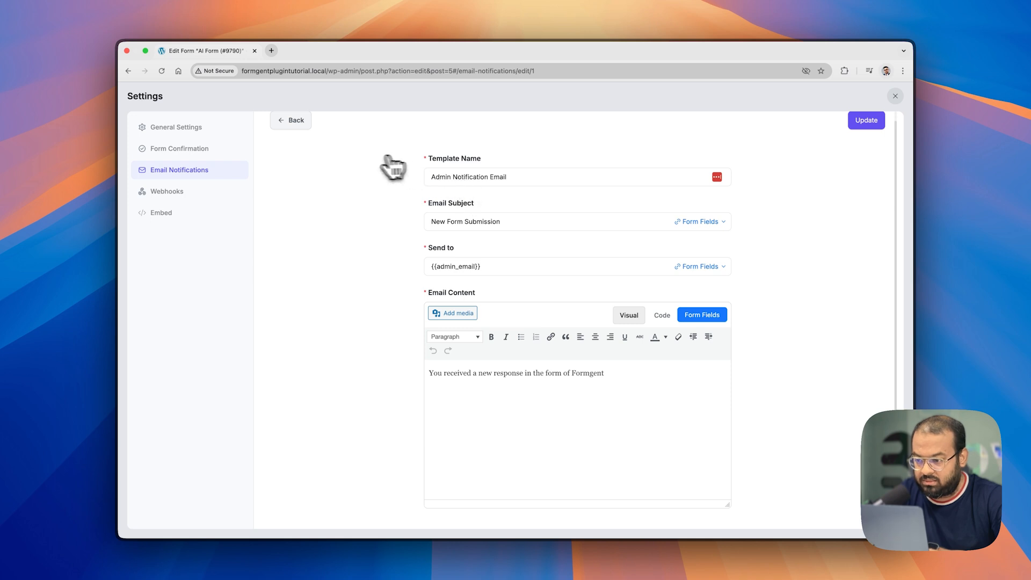
pyautogui.scroll(1, 375, 226)
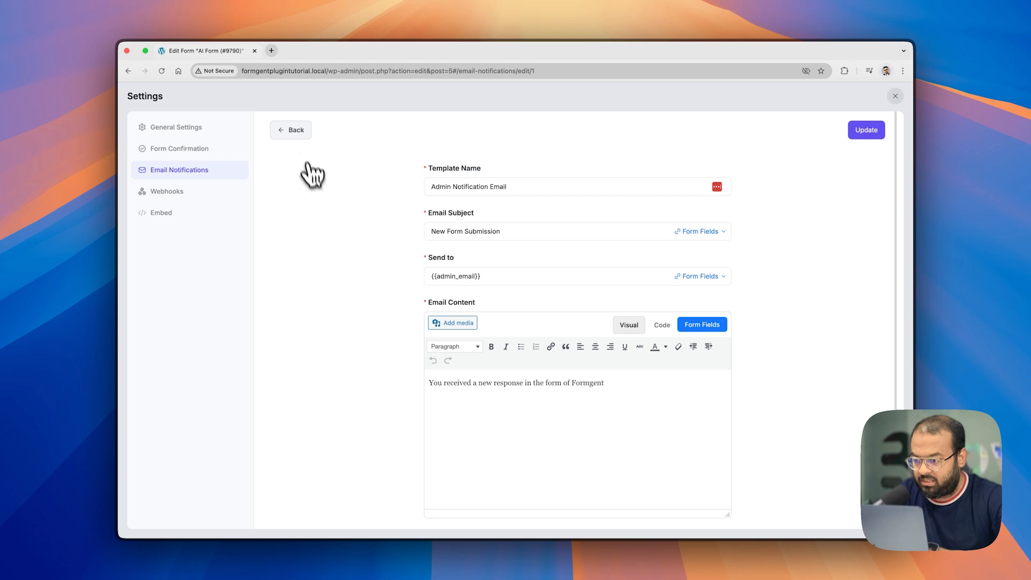
pyautogui.click(295, 133)
# Step: Check the form's webhook and embed settings, and return to the form editor
pyautogui.click(162, 195)
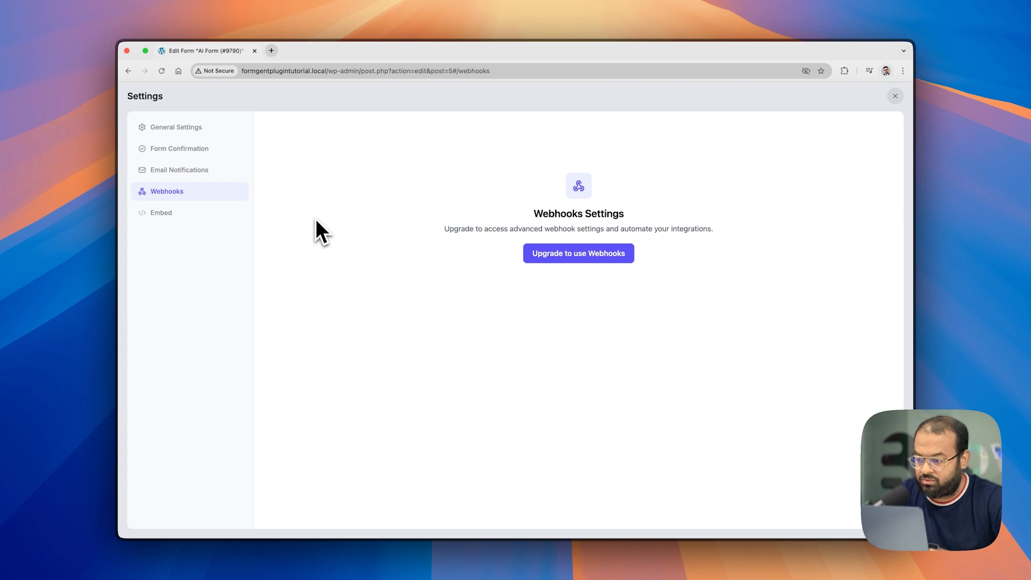
pyautogui.click(174, 214)
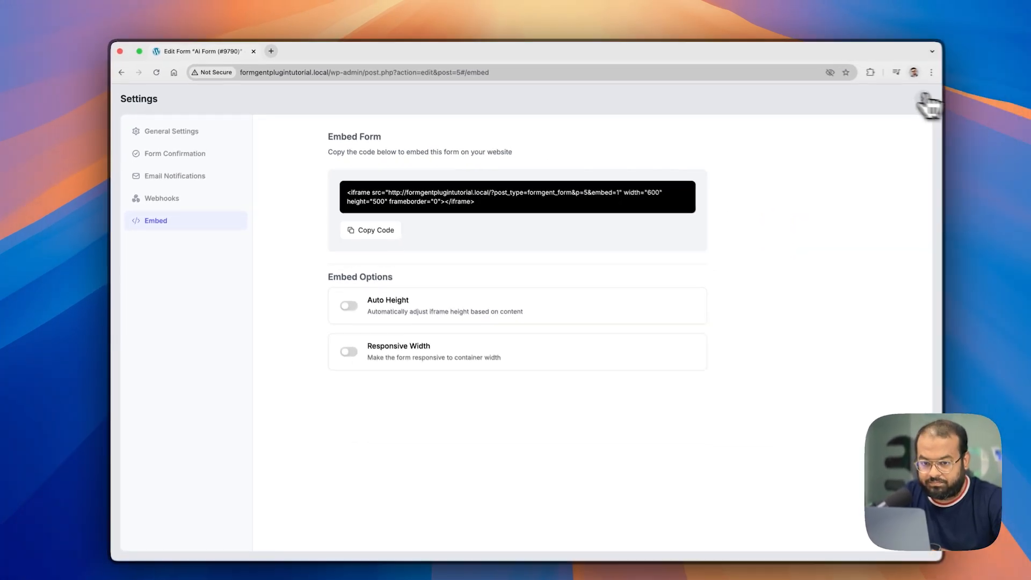
pyautogui.click(898, 98)
# Step: Look over the form's fields and save the form as a draft
pyautogui.scroll(-3, 596, 305)
pyautogui.scroll(5, 596, 305)
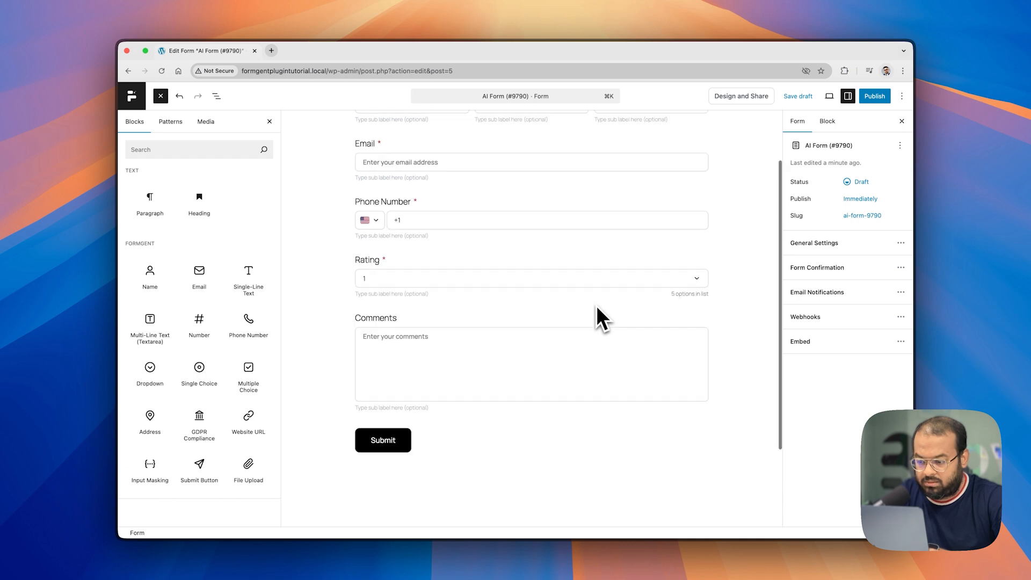
pyautogui.click(799, 97)
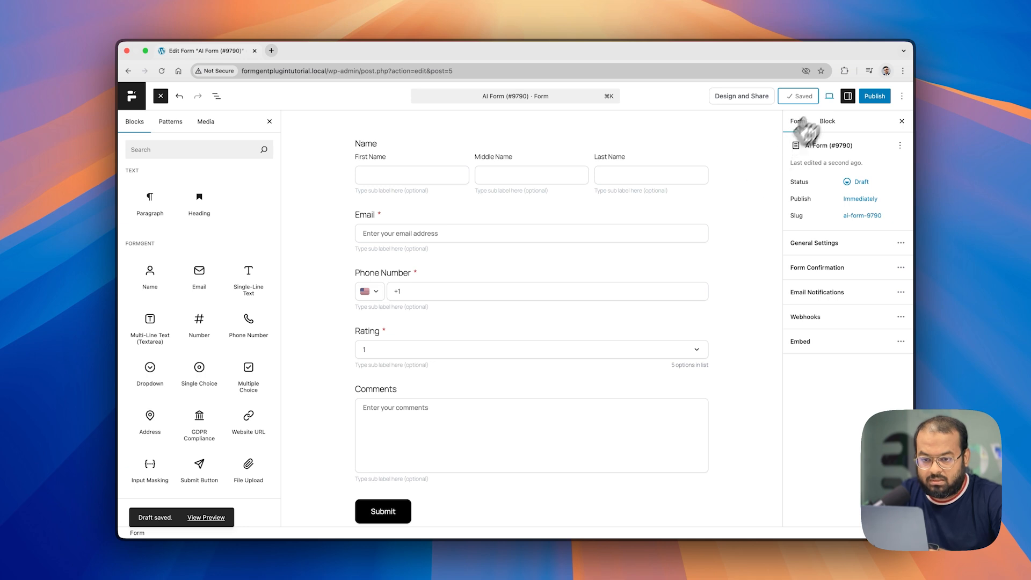
# Step: Preview the saved form in a new browser tab and examine all its fields down to the footer
pyautogui.click(829, 97)
pyautogui.click(765, 230)
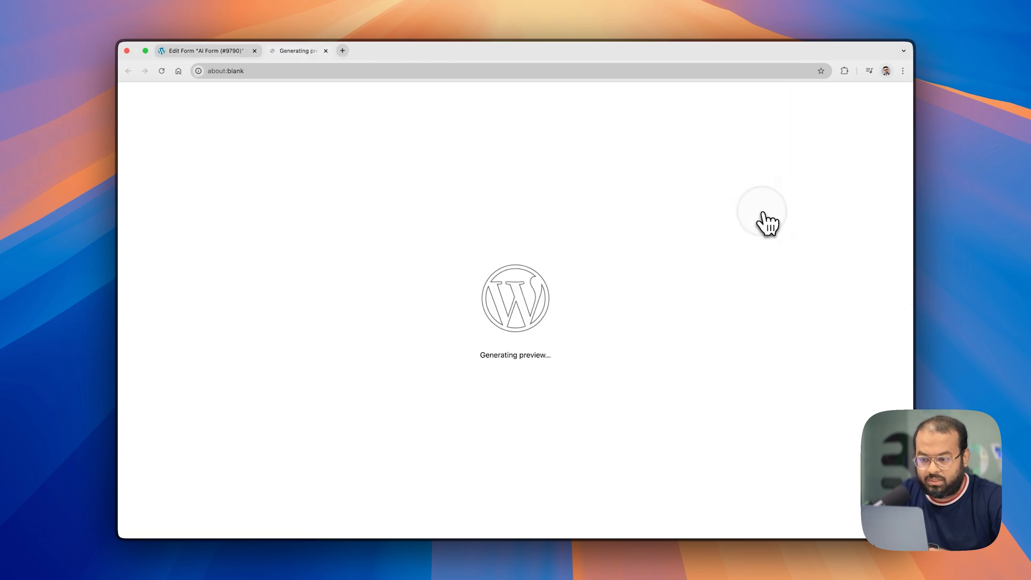
pyautogui.scroll(-3, 310, 349)
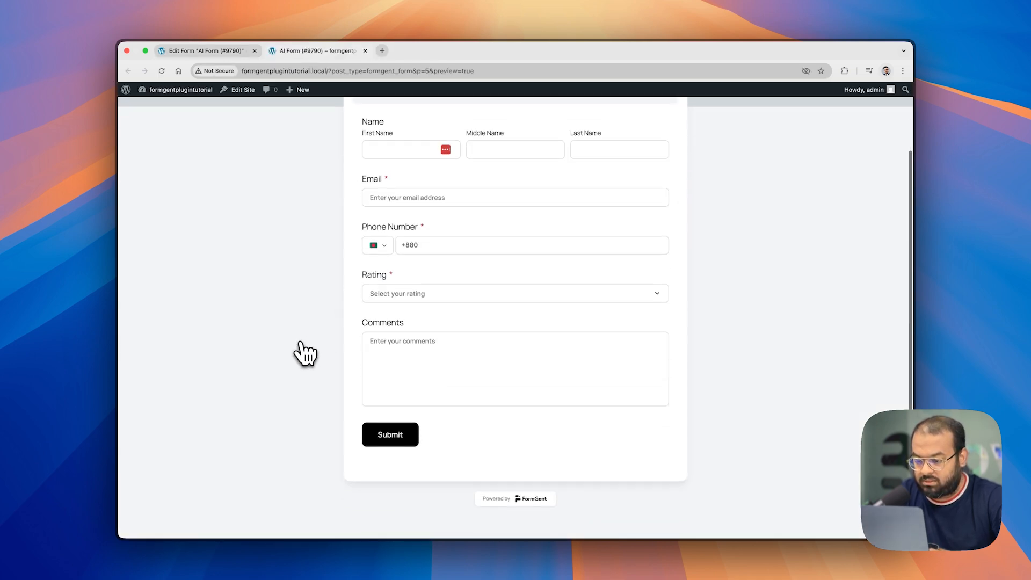
pyautogui.scroll(3, 306, 353)
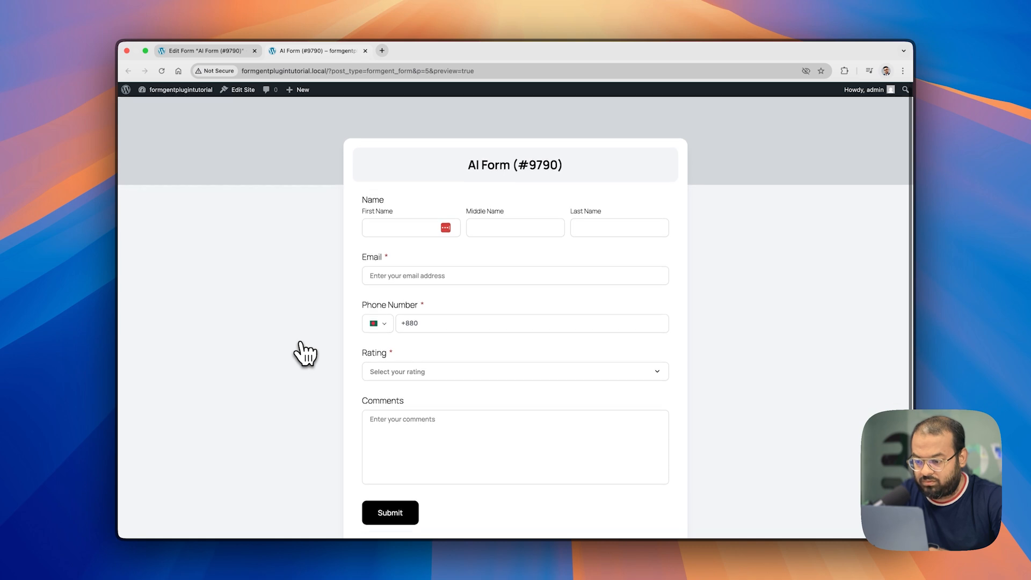
pyautogui.scroll(-3, 306, 354)
pyautogui.scroll(3, 306, 354)
pyautogui.scroll(-3, 306, 353)
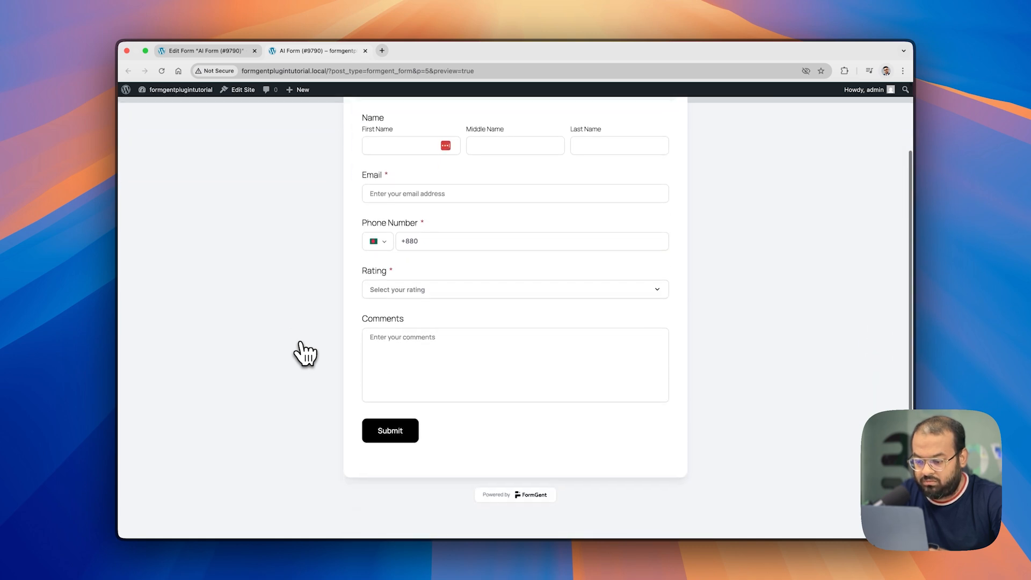
pyautogui.scroll(3, 306, 353)
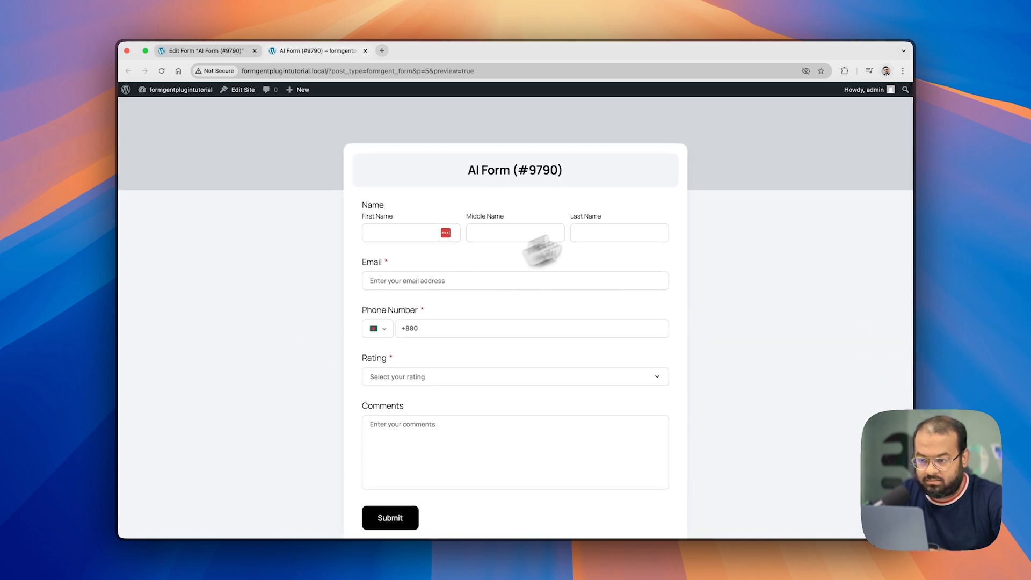
# Step: Return to the form editor, open the Design and Share settings, and give the cover the blue, purple and green gradient
pyautogui.click(202, 51)
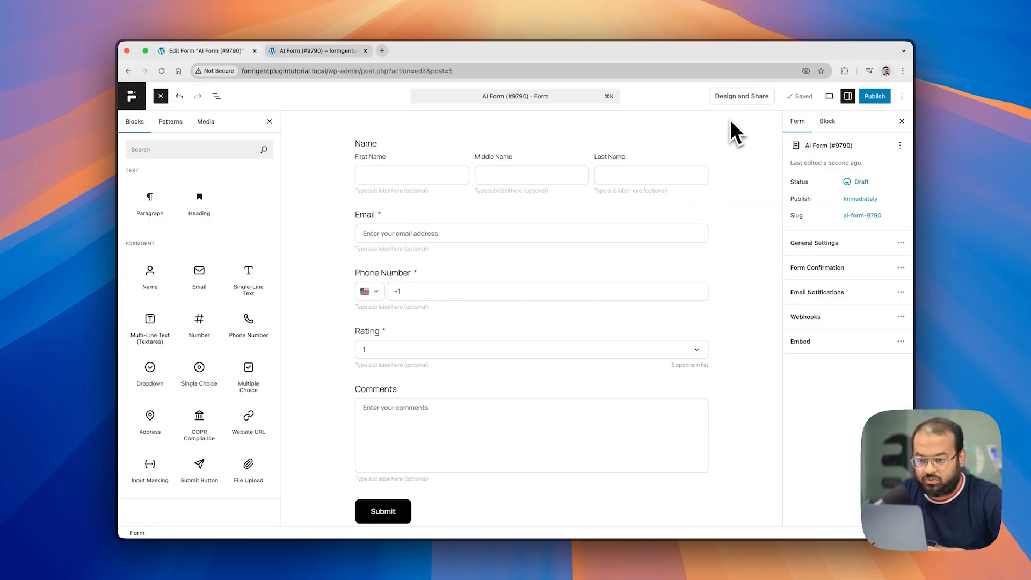
pyautogui.click(742, 96)
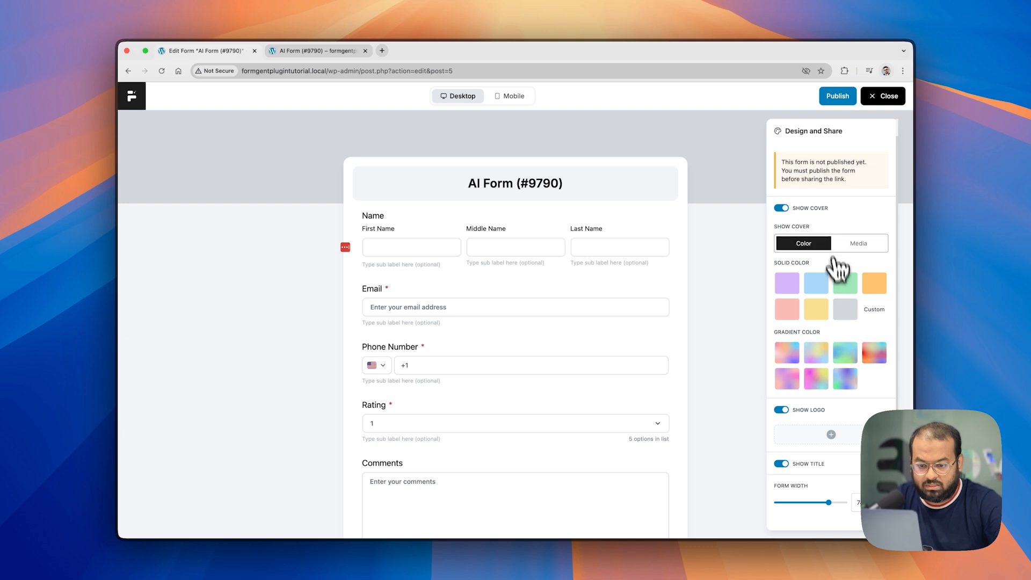
pyautogui.click(846, 353)
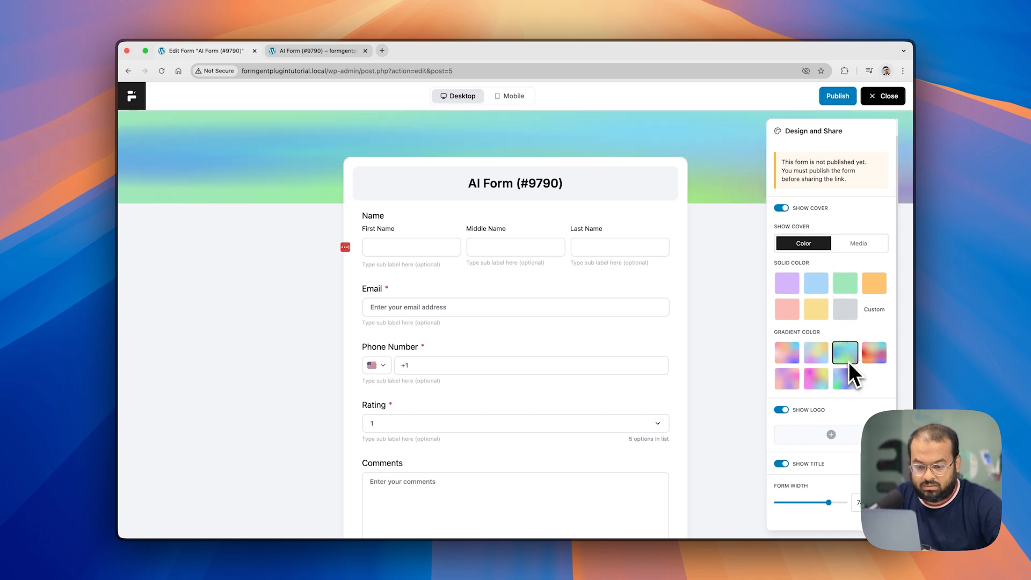
pyautogui.click(849, 378)
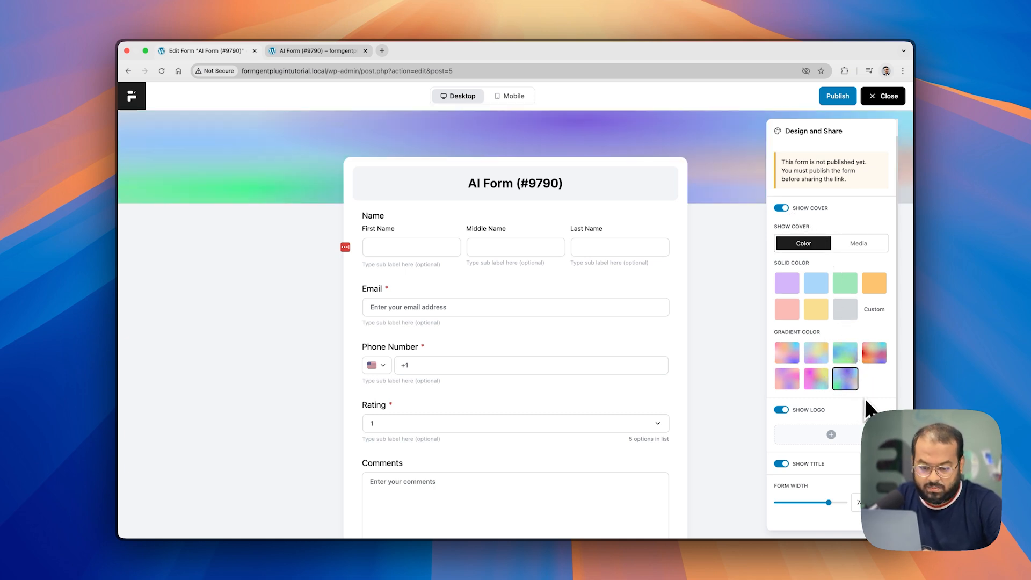
# Step: Upload FormGent Logo.png from the Downloads folder and use it as the form's logo
pyautogui.click(831, 435)
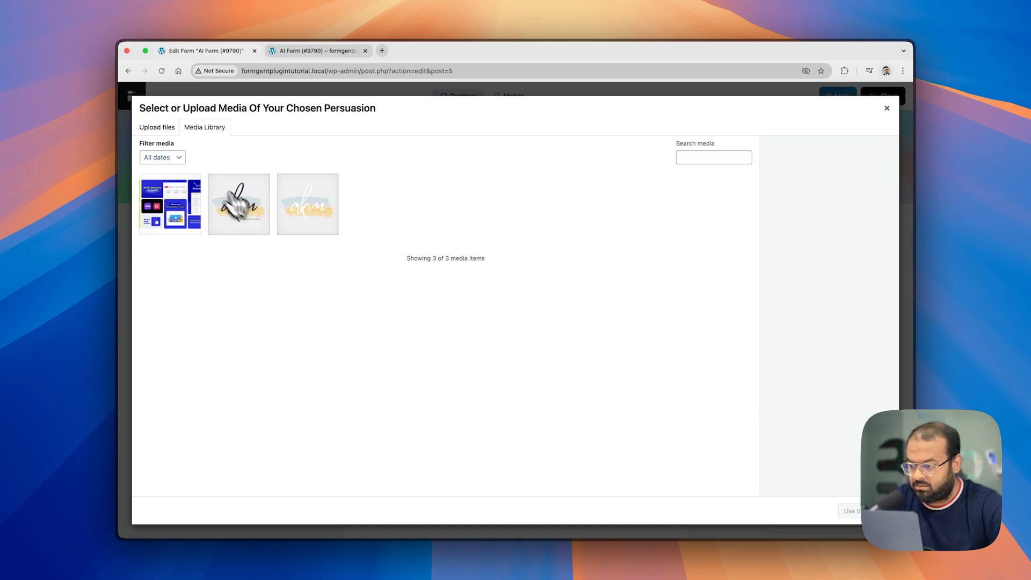
pyautogui.click(162, 129)
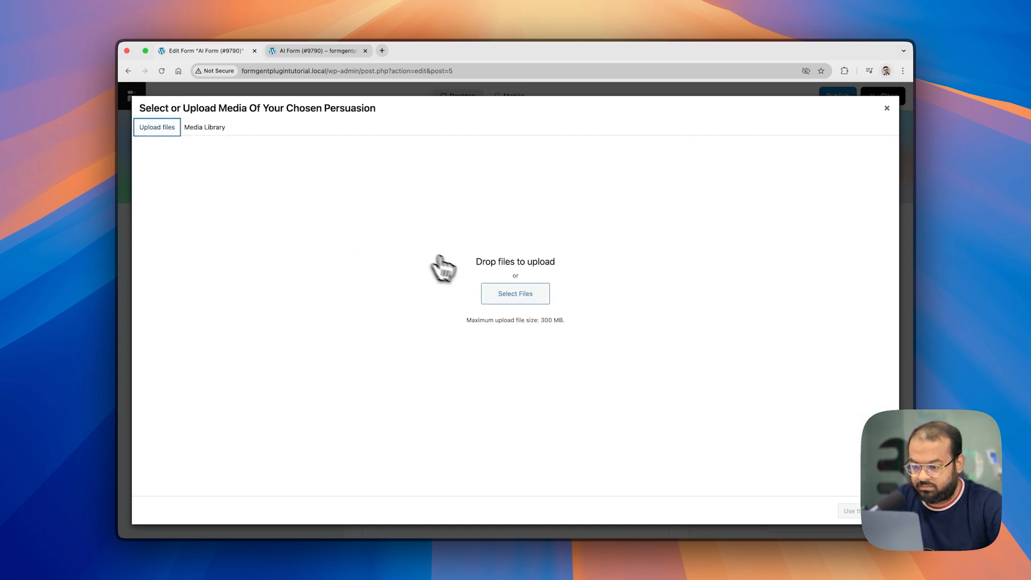
pyautogui.click(511, 295)
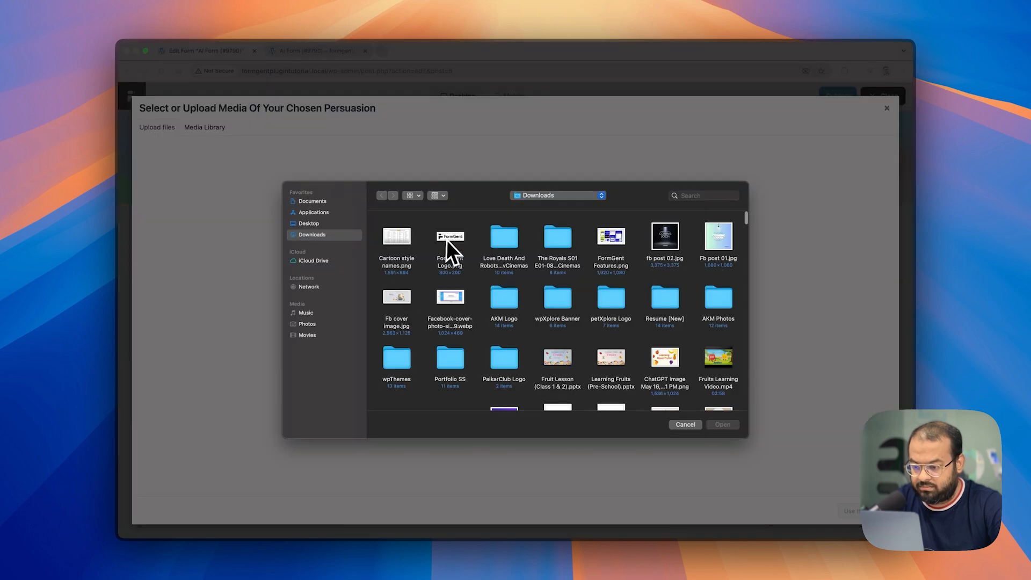
pyautogui.click(446, 240)
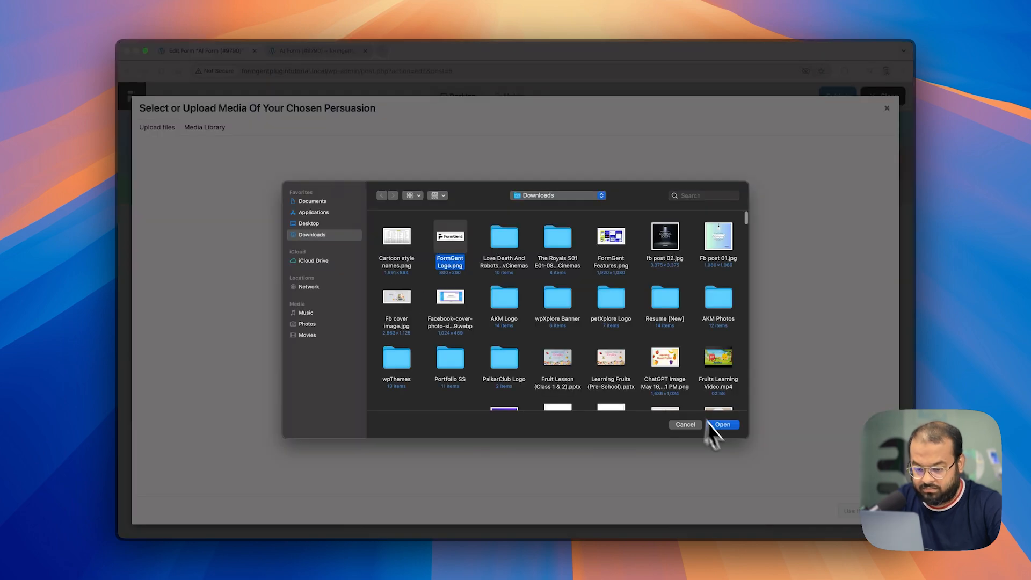
pyautogui.click(724, 425)
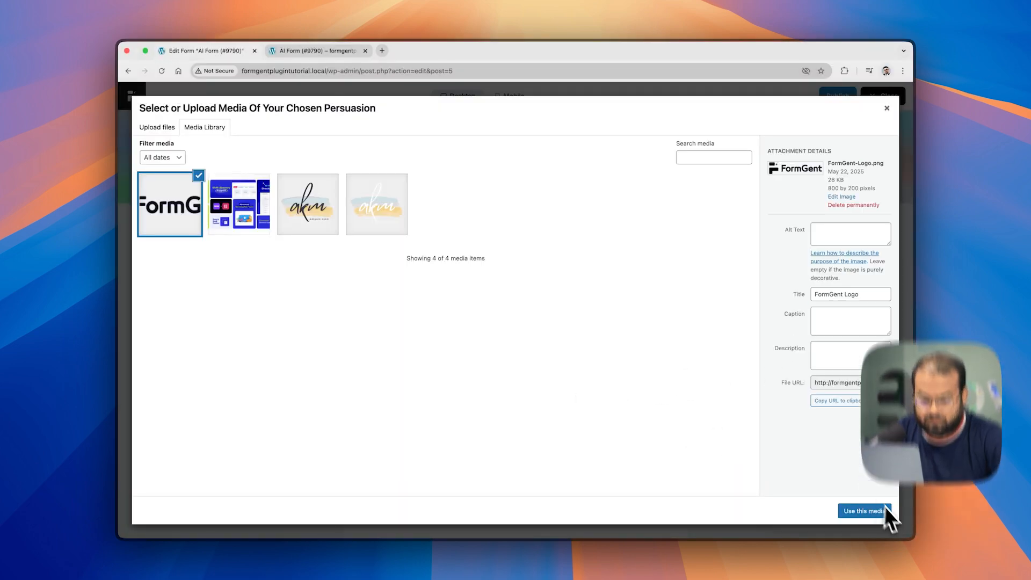
pyautogui.click(869, 512)
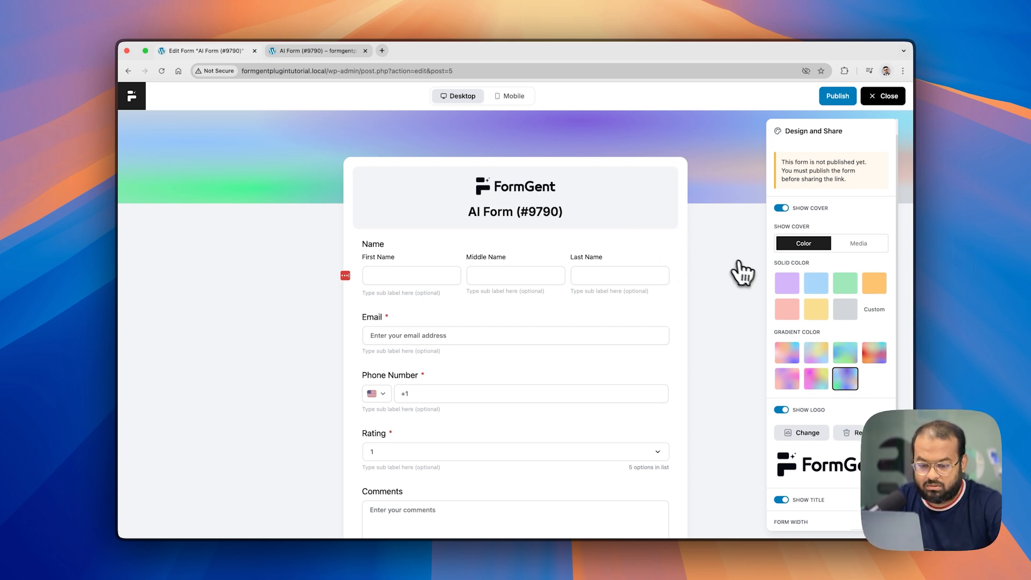
# Step: Switch the form's cover to media, use FormGent-Features.png from the media library, and move its focal point up towards the image's upper edge
pyautogui.scroll(-3, 851, 345)
pyautogui.scroll(3, 861, 352)
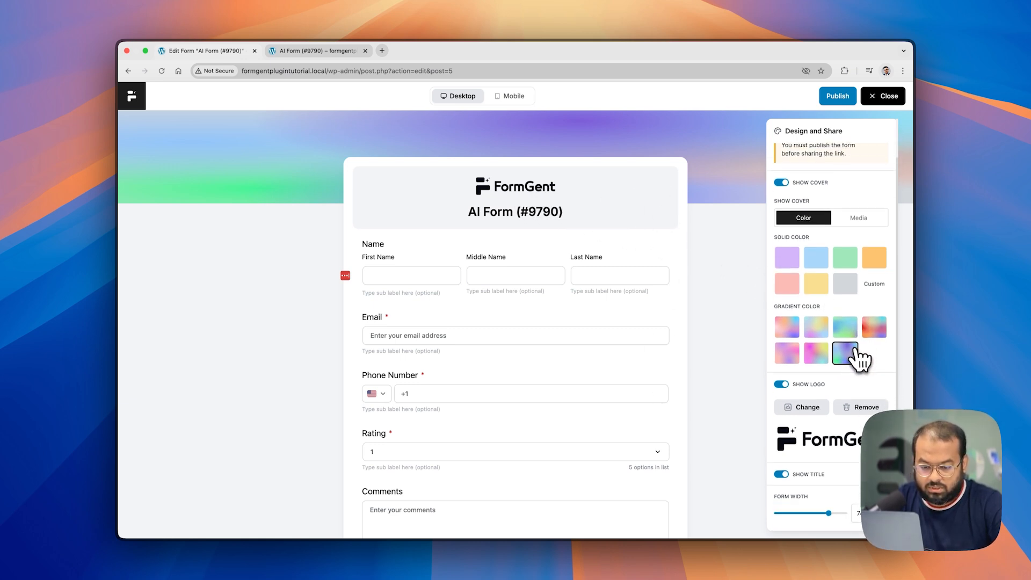
pyautogui.scroll(-3, 859, 359)
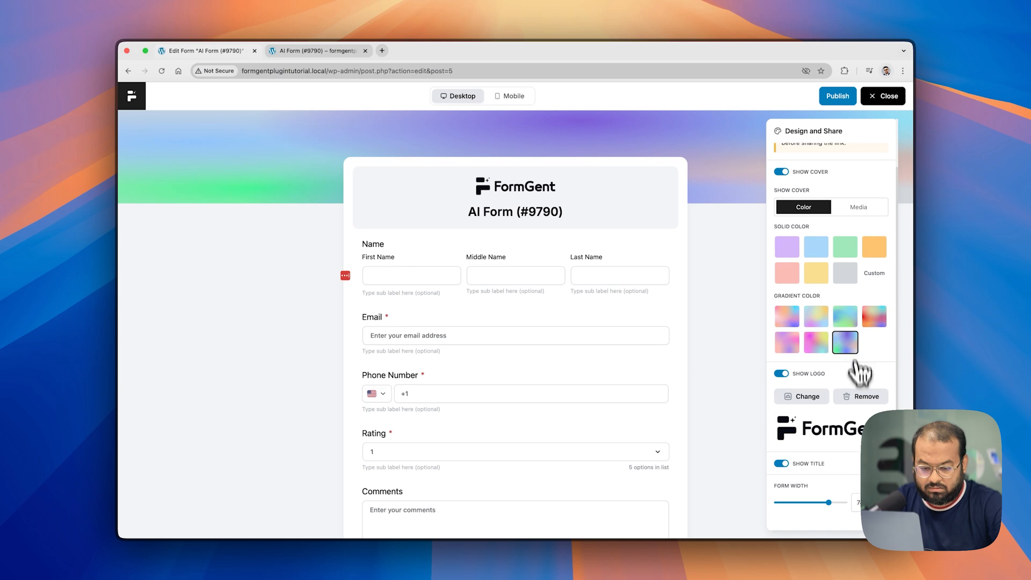
pyautogui.scroll(3, 863, 250)
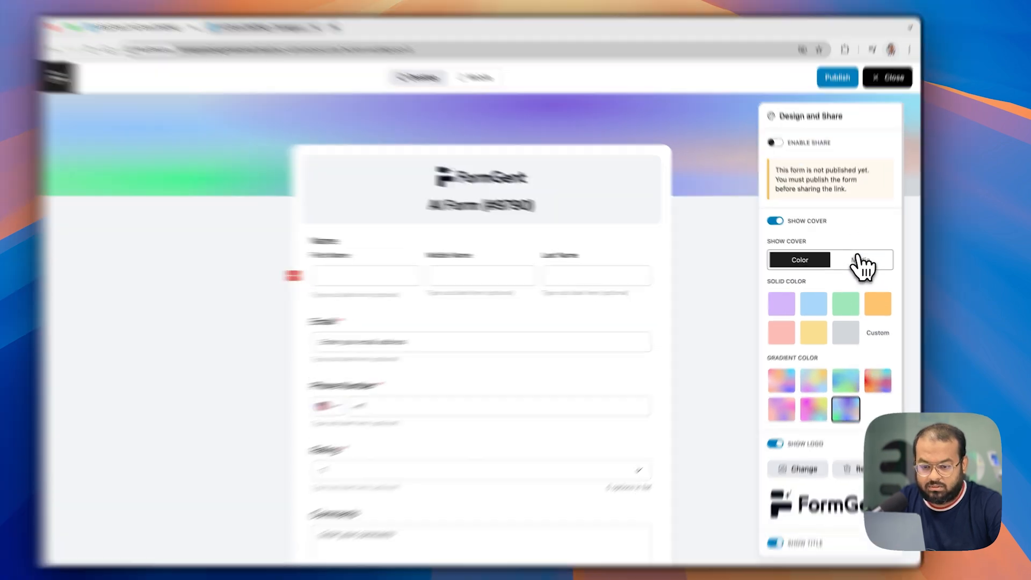
pyautogui.click(858, 261)
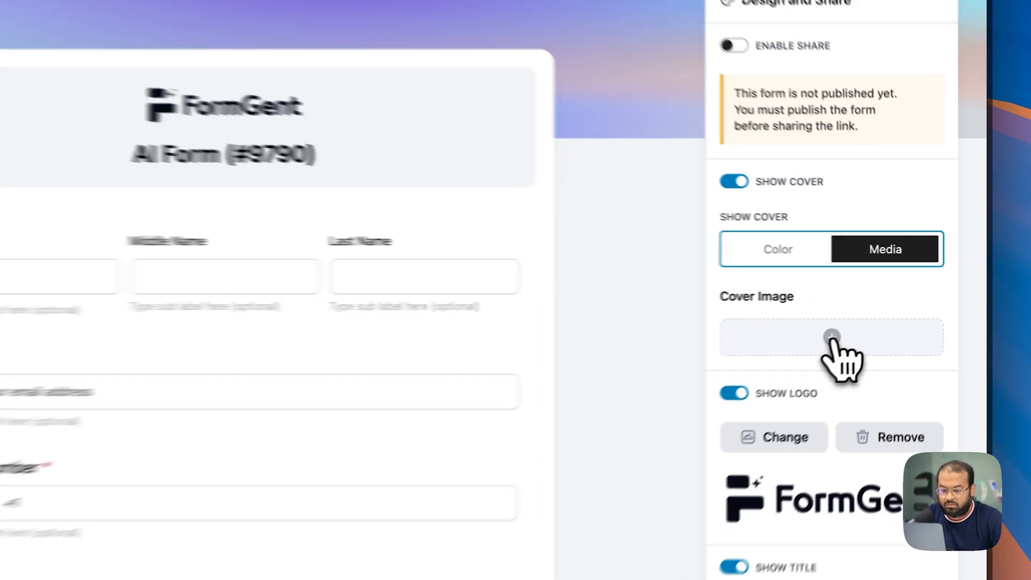
pyautogui.click(833, 332)
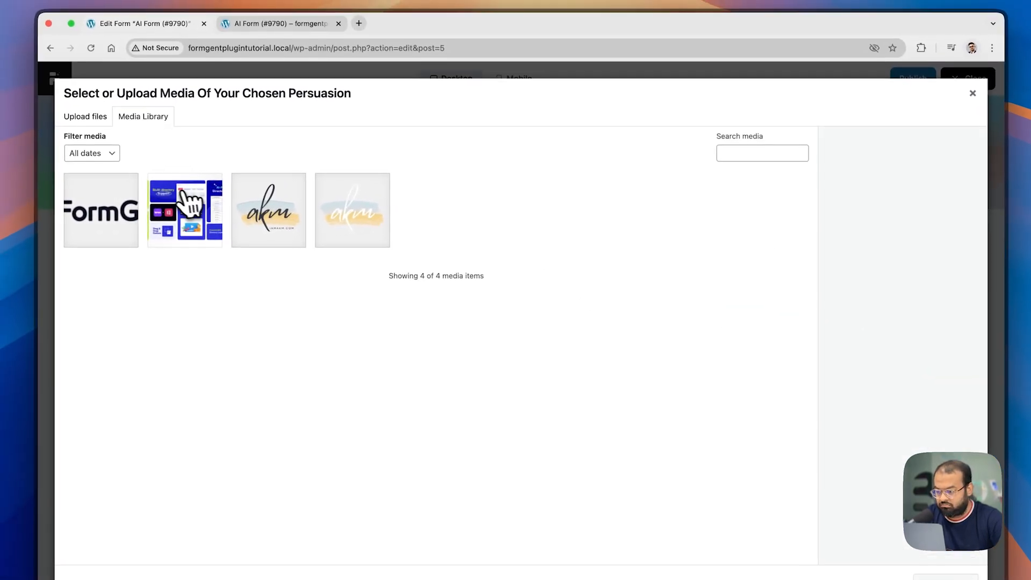
pyautogui.click(188, 201)
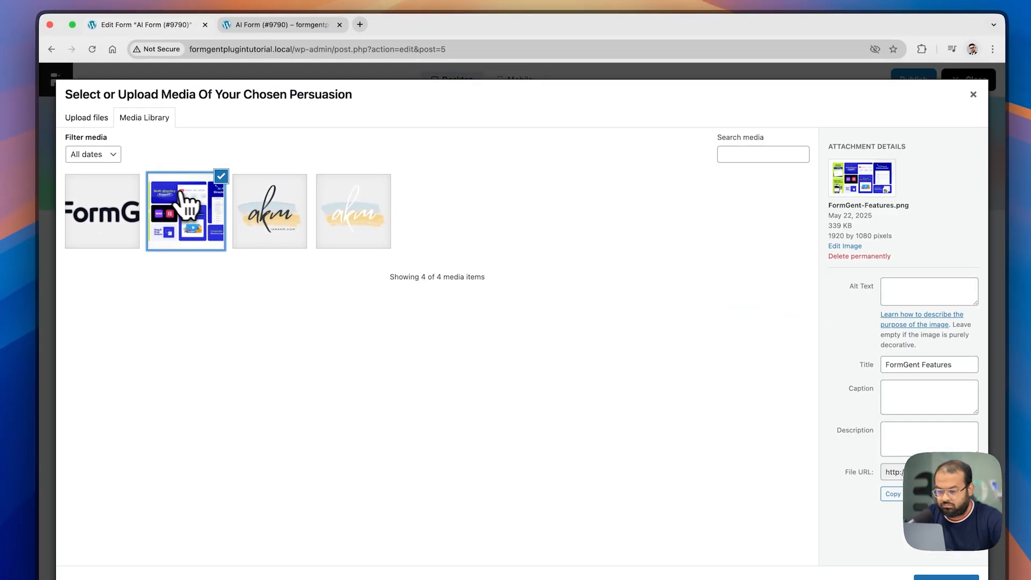
pyautogui.click(921, 510)
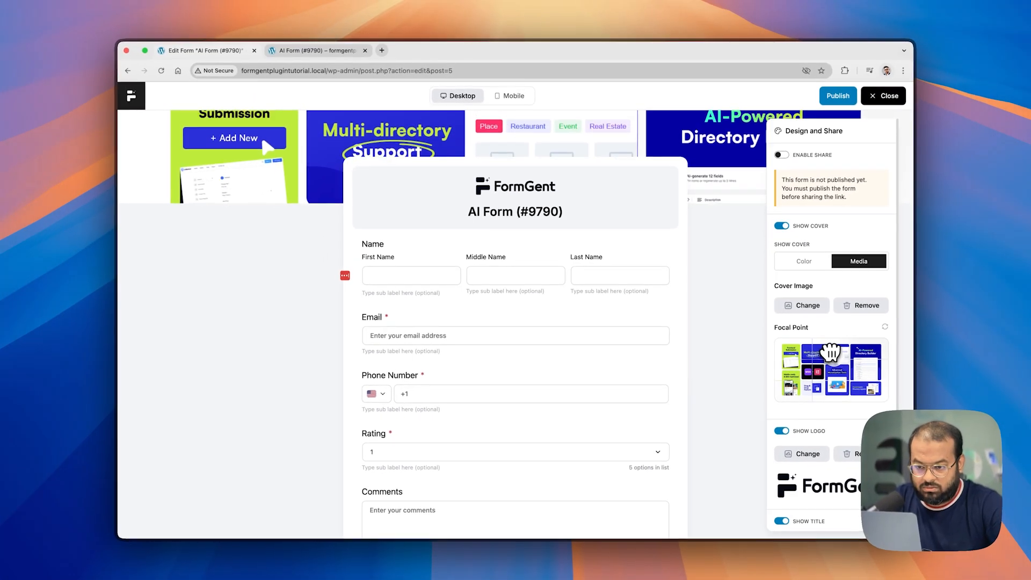
pyautogui.moveTo(829, 340); pyautogui.dragTo(830, 348)
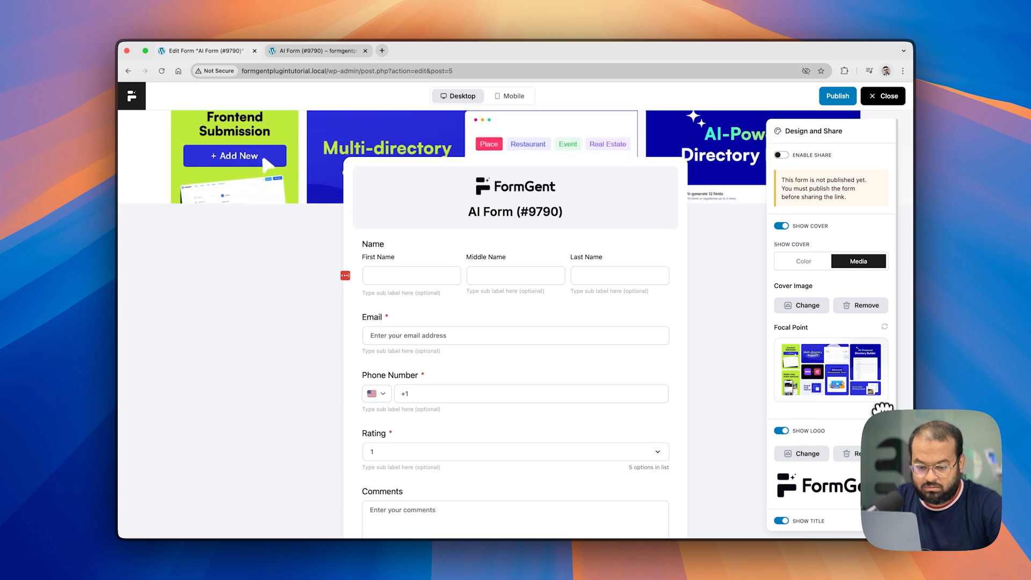
# Step: Enable sharing for the form and publish it with public visibility
pyautogui.scroll(-2, 882, 409)
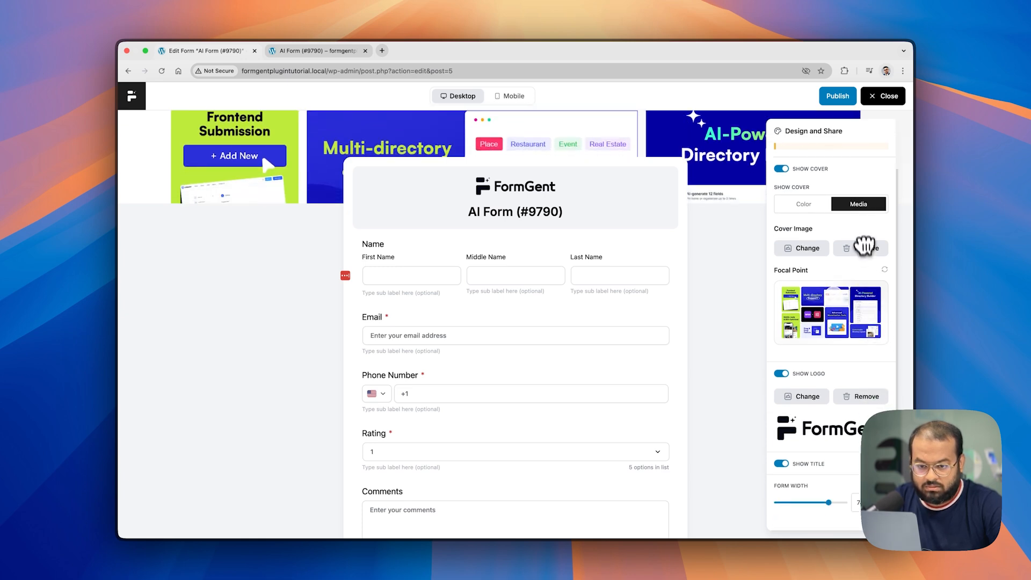
pyautogui.scroll(2, 862, 239)
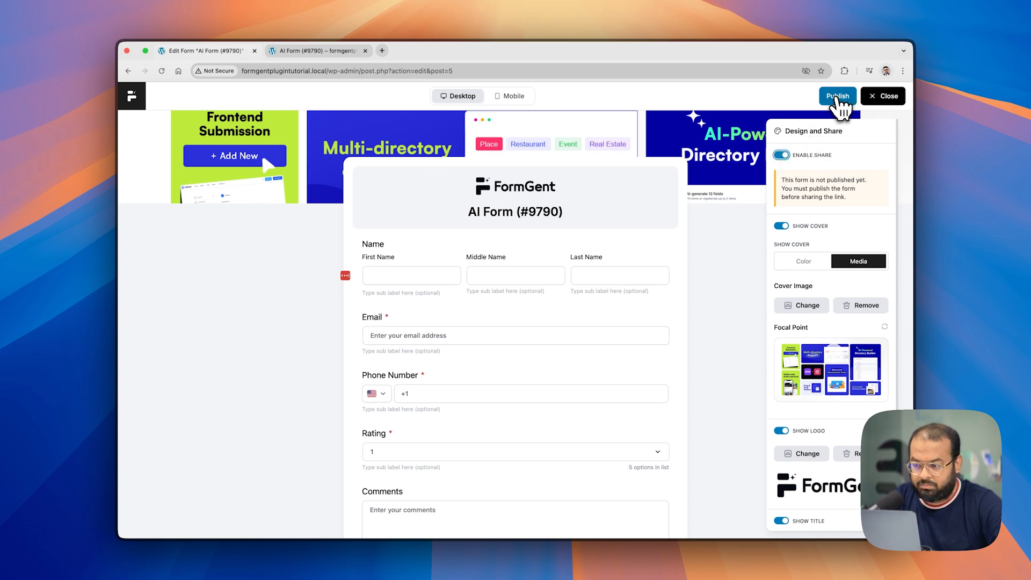
pyautogui.click(836, 97)
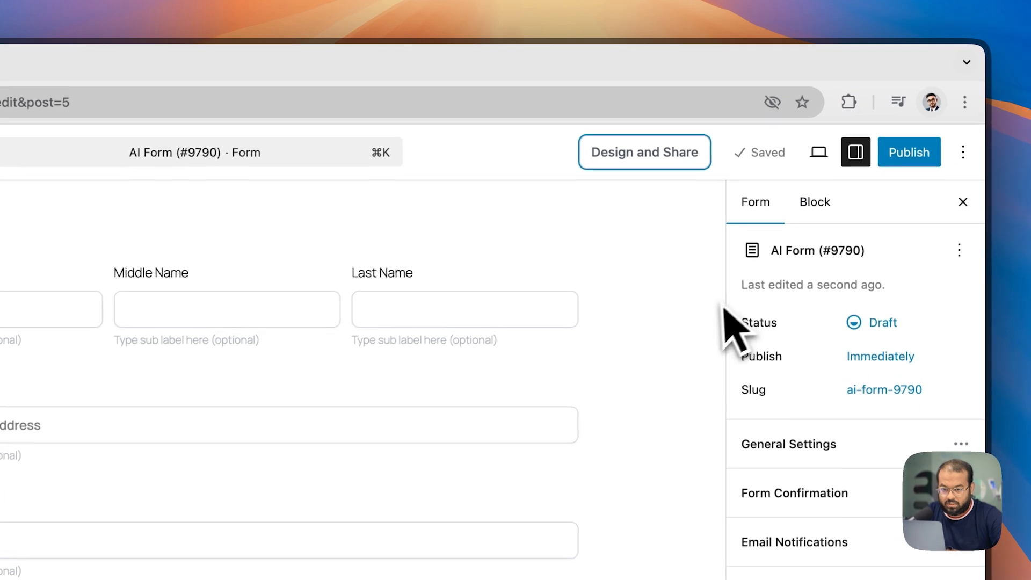
pyautogui.click(920, 161)
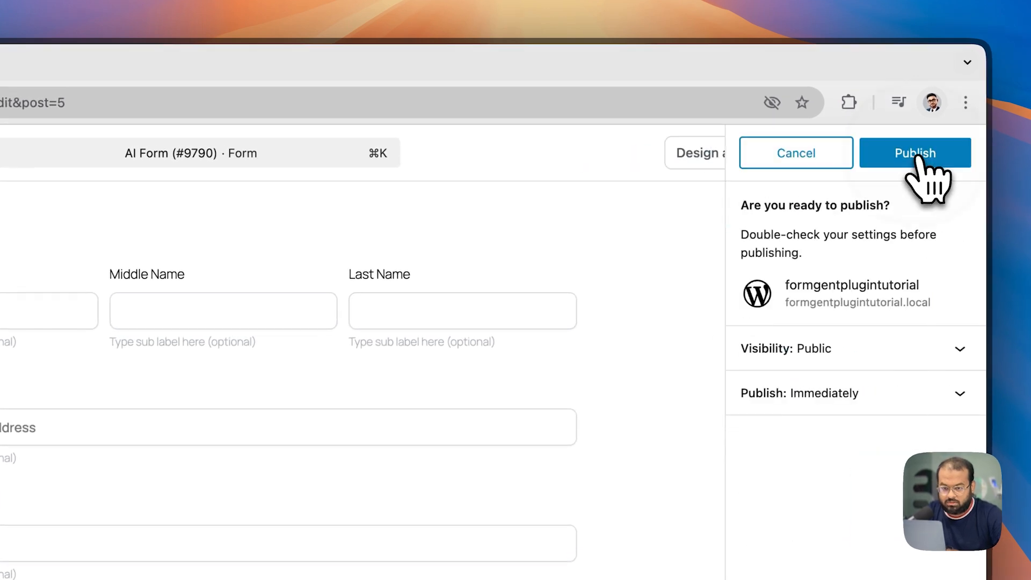
pyautogui.click(917, 156)
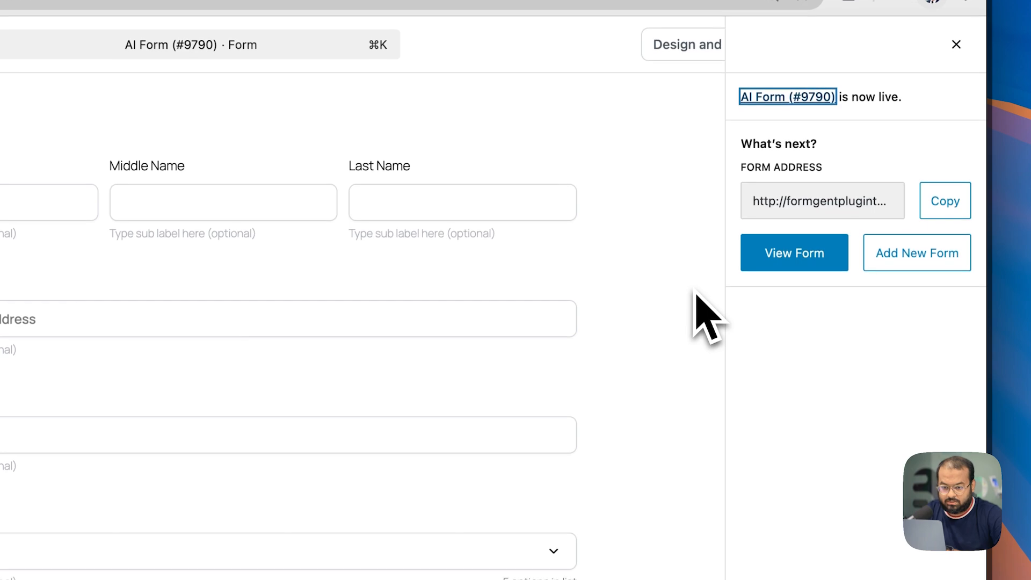
# Step: Copy the published form's address, open it in a new browser tab, and look over the live form
pyautogui.click(937, 206)
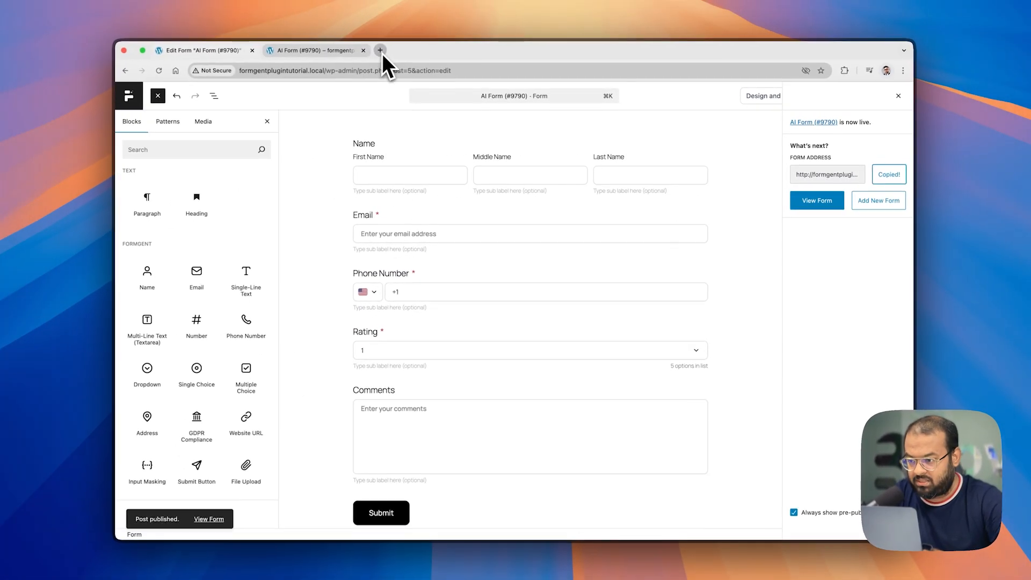
pyautogui.click(380, 50)
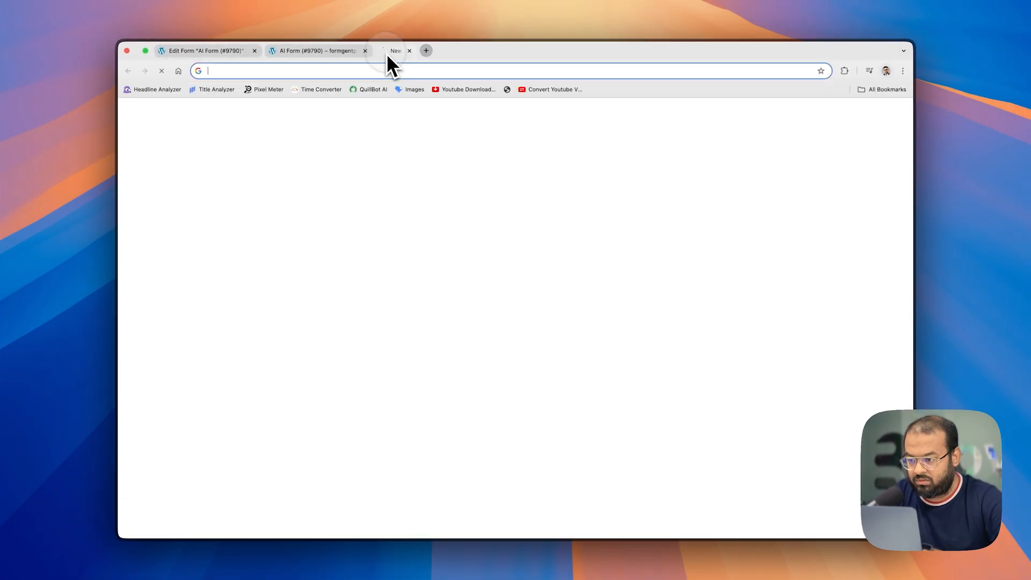
pyautogui.press('super+v')
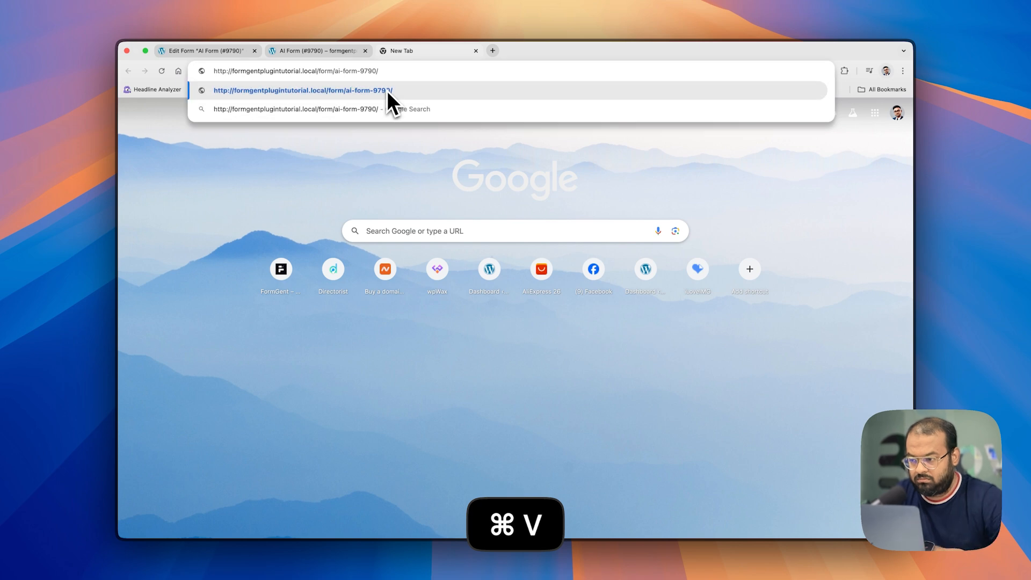
pyautogui.click(387, 91)
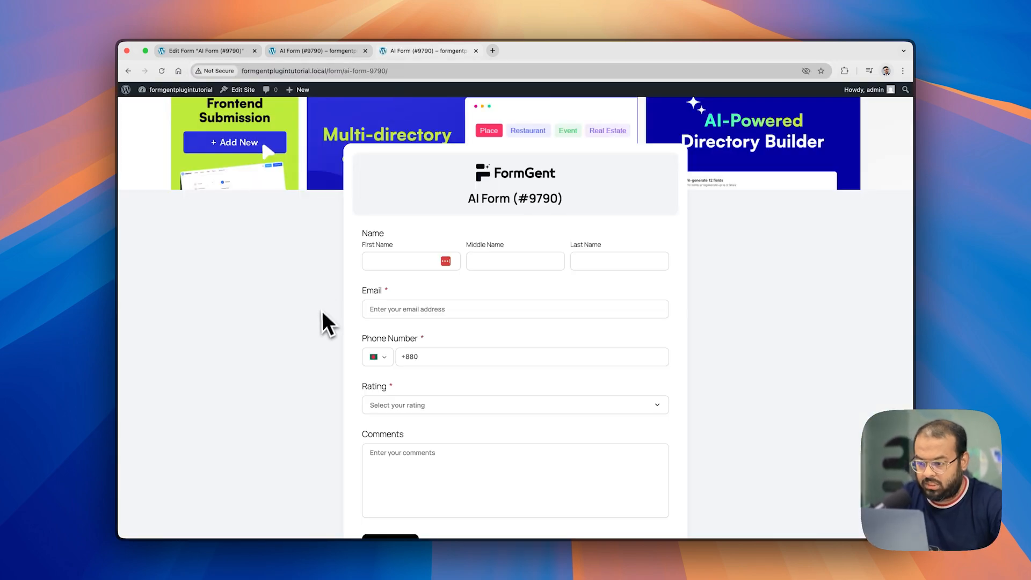
pyautogui.scroll(-4, 320, 322)
pyautogui.scroll(4, 320, 322)
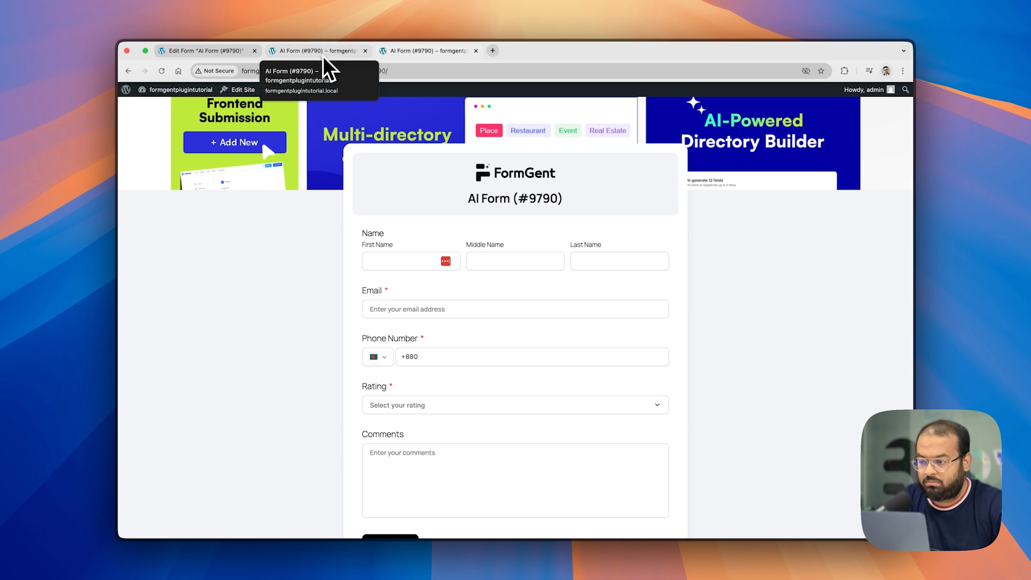
# Step: Return to the form editor and leave it for the All Forms list, discarding any unsaved changes
pyautogui.click(323, 52)
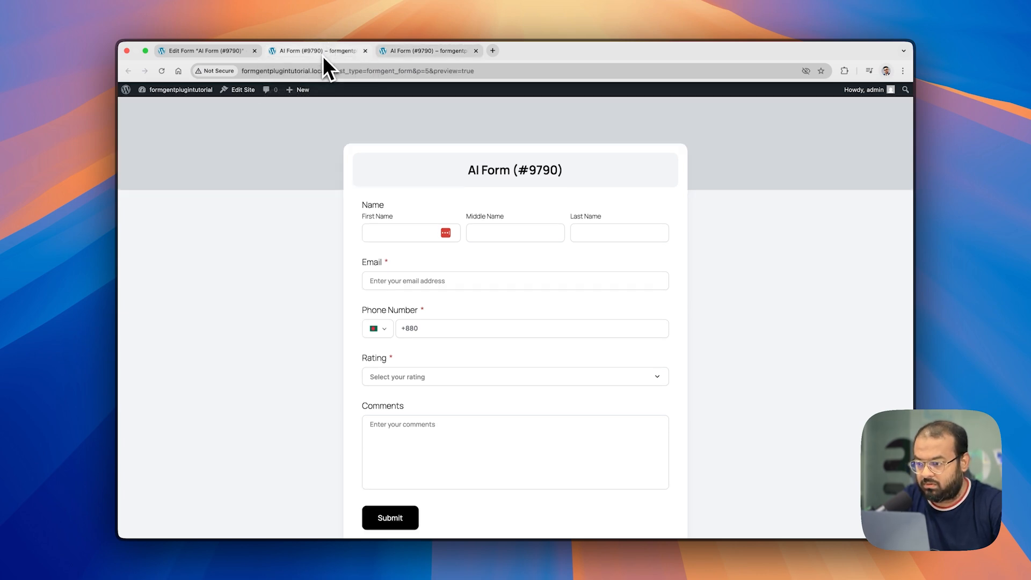
pyautogui.click(217, 52)
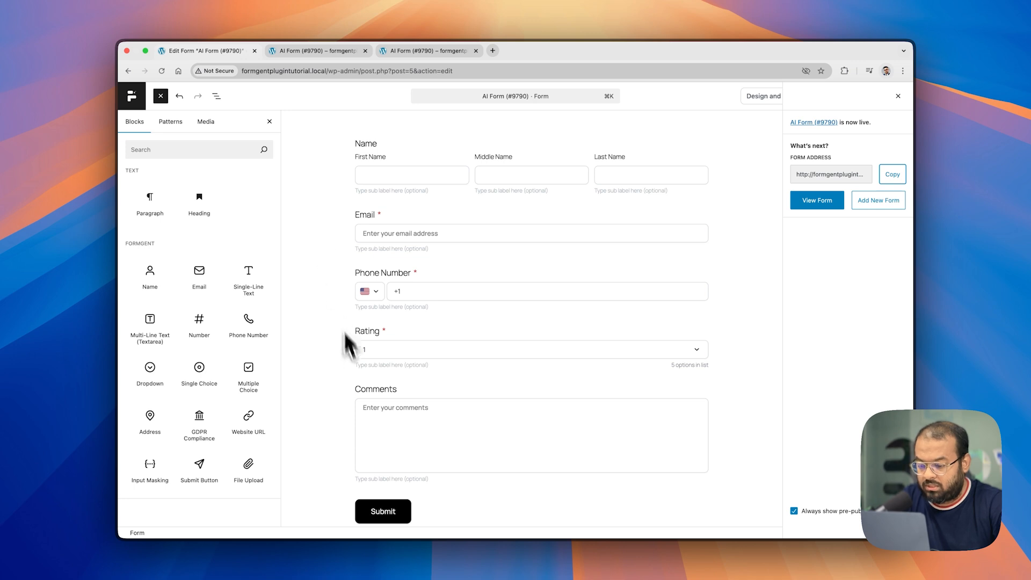
pyautogui.click(180, 97)
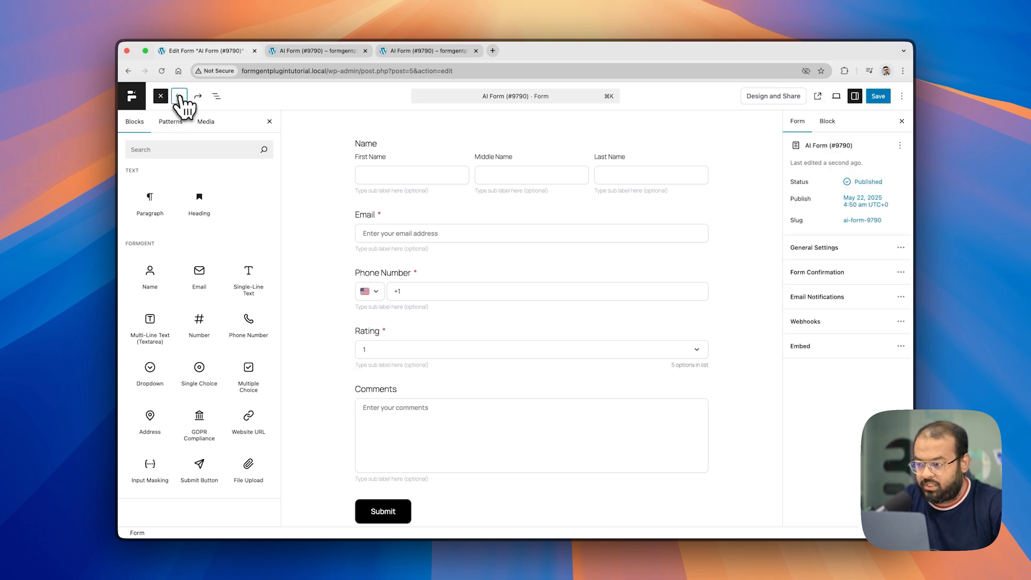
pyautogui.click(132, 97)
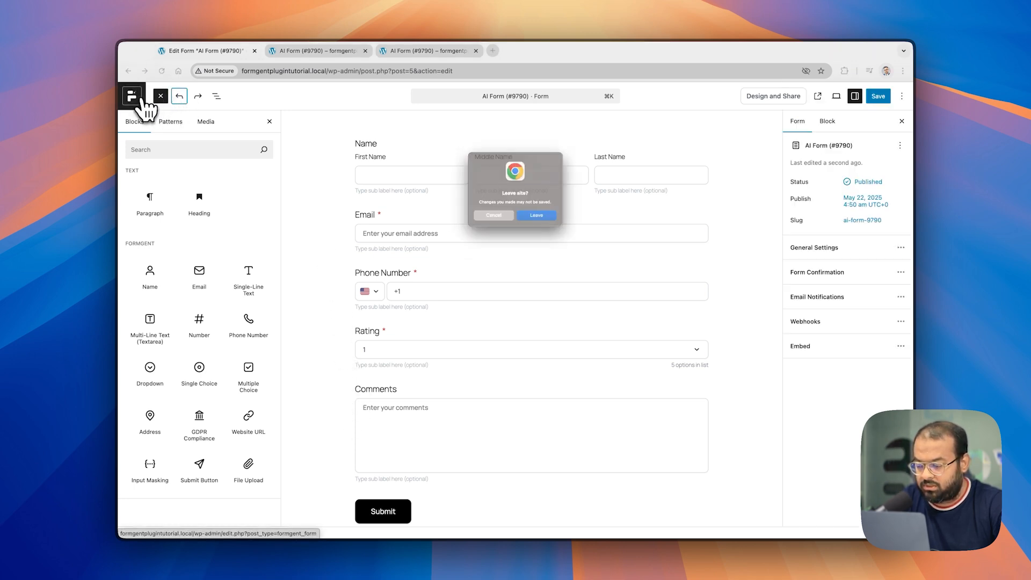
pyautogui.click(537, 226)
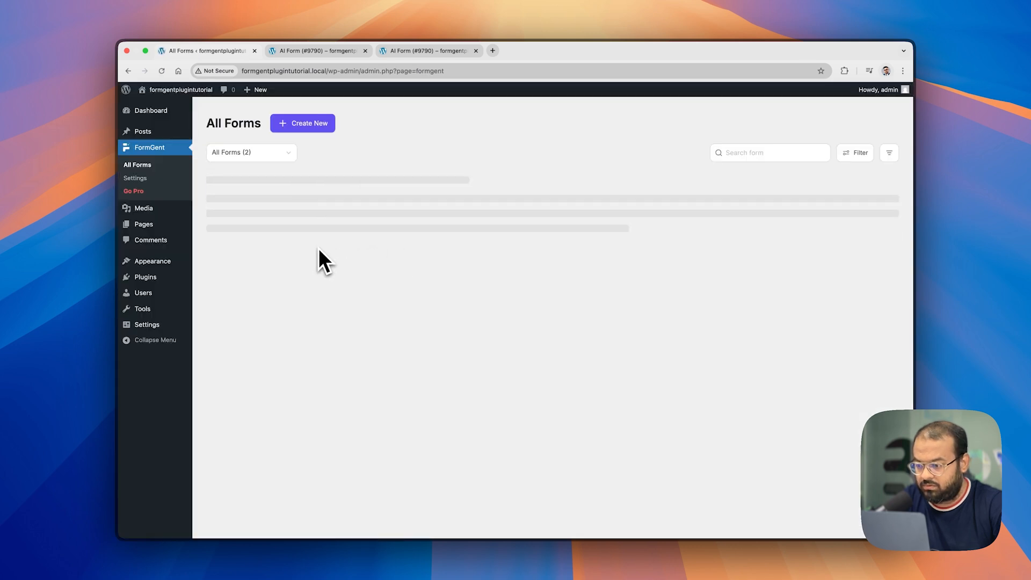
# Step: Rename the AI Form (#9790) entry in the forms list as "Feedback Form"
pyautogui.moveTo(287, 260)
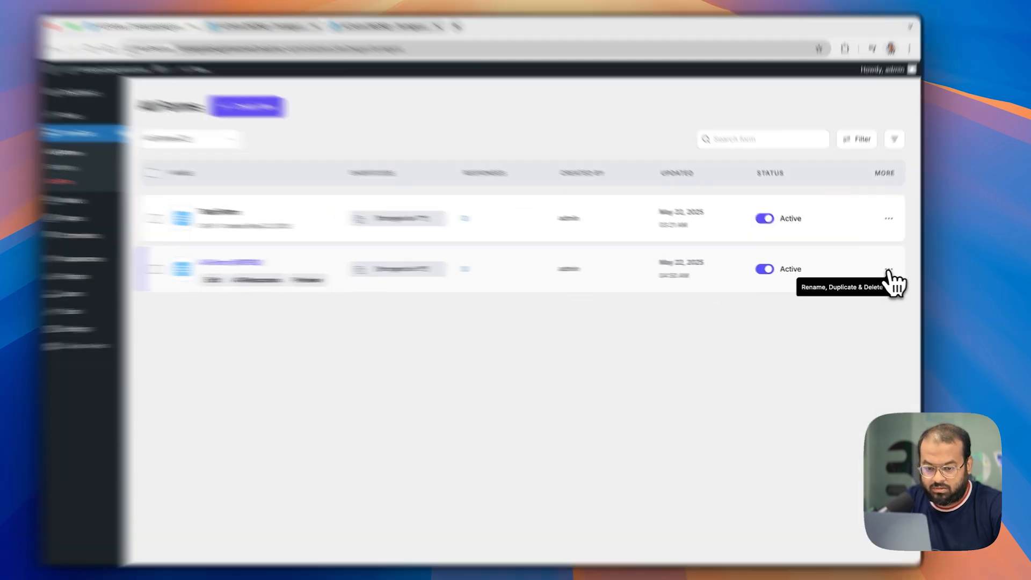
pyautogui.click(884, 270)
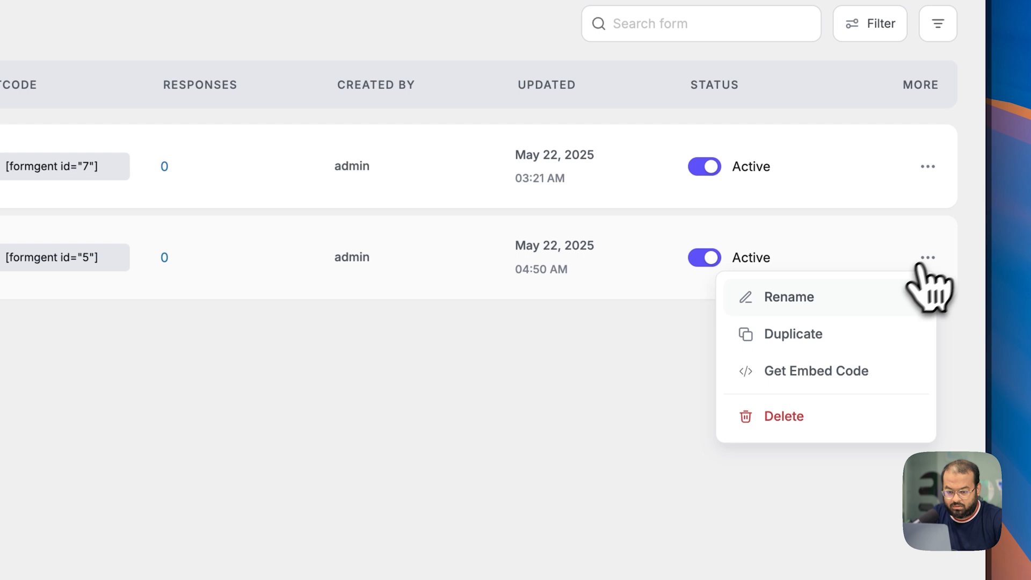
pyautogui.click(859, 295)
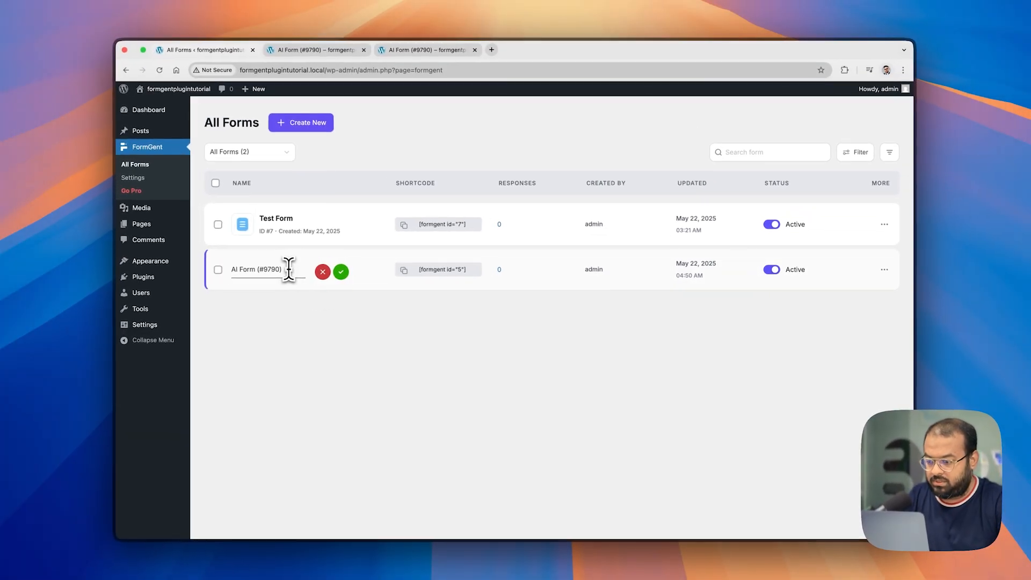
pyautogui.moveTo(282, 268); pyautogui.dragTo(188, 268)
pyautogui.write('Feedb')
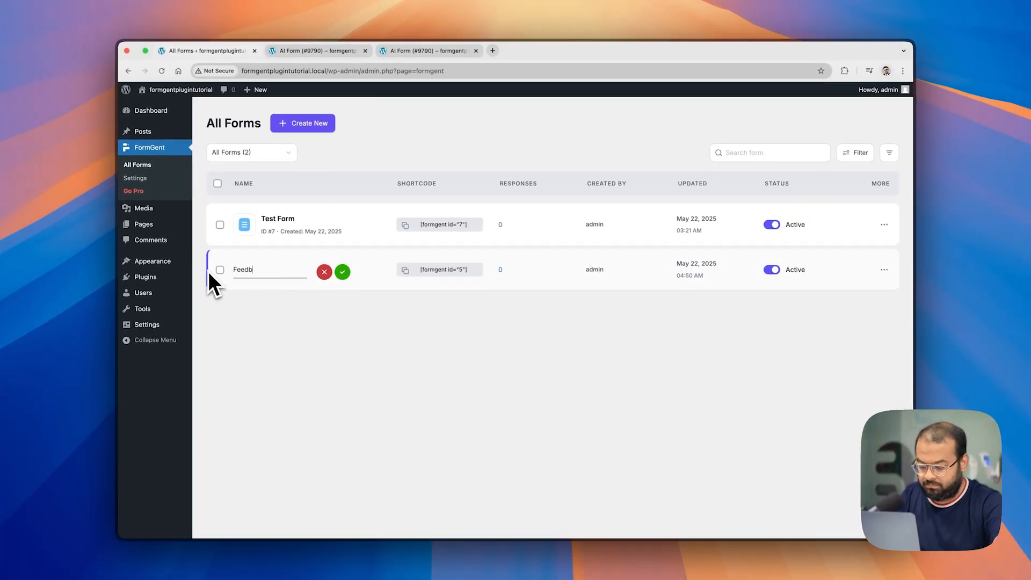
pyautogui.write('ack Form')
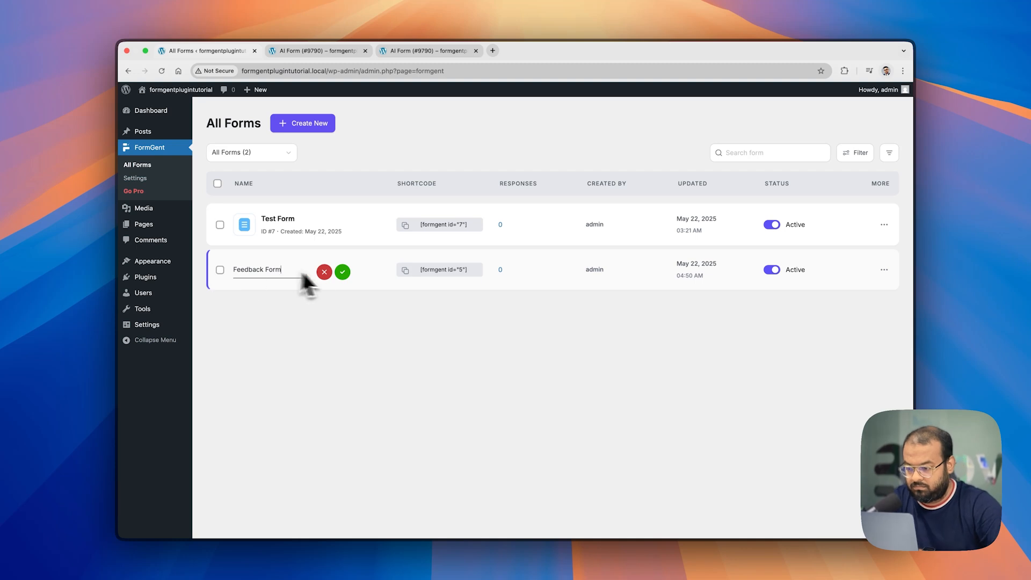
pyautogui.click(342, 272)
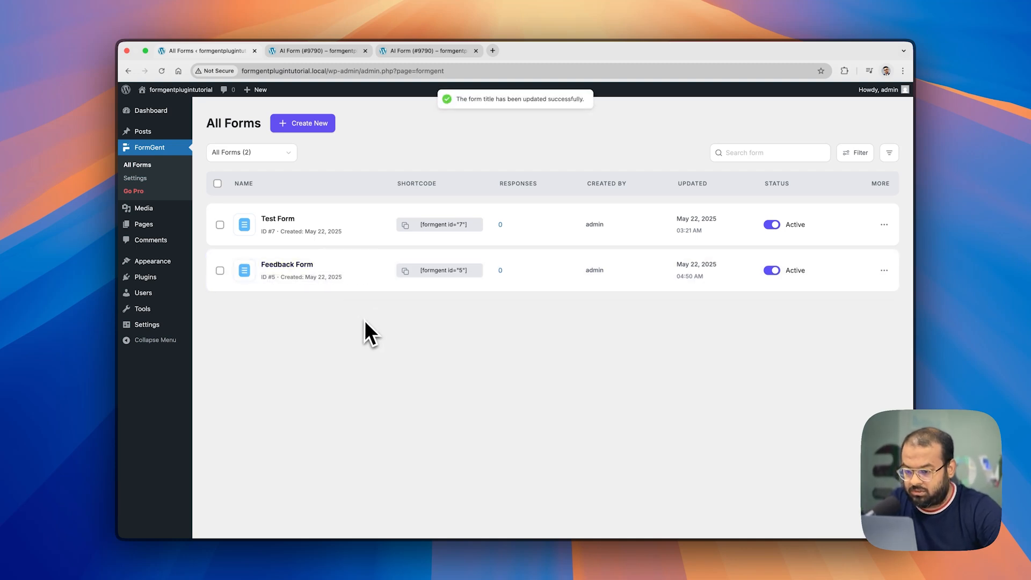
# Step: Preview the Feedback Form from the forms list and examine its live page from the header to the submit area
pyautogui.moveTo(290, 276)
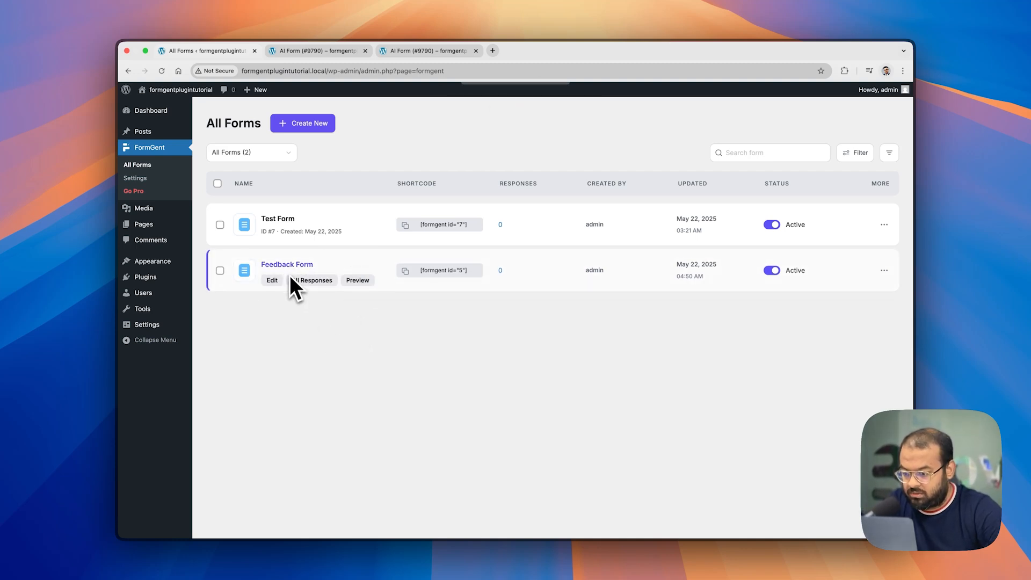
pyautogui.click(357, 280)
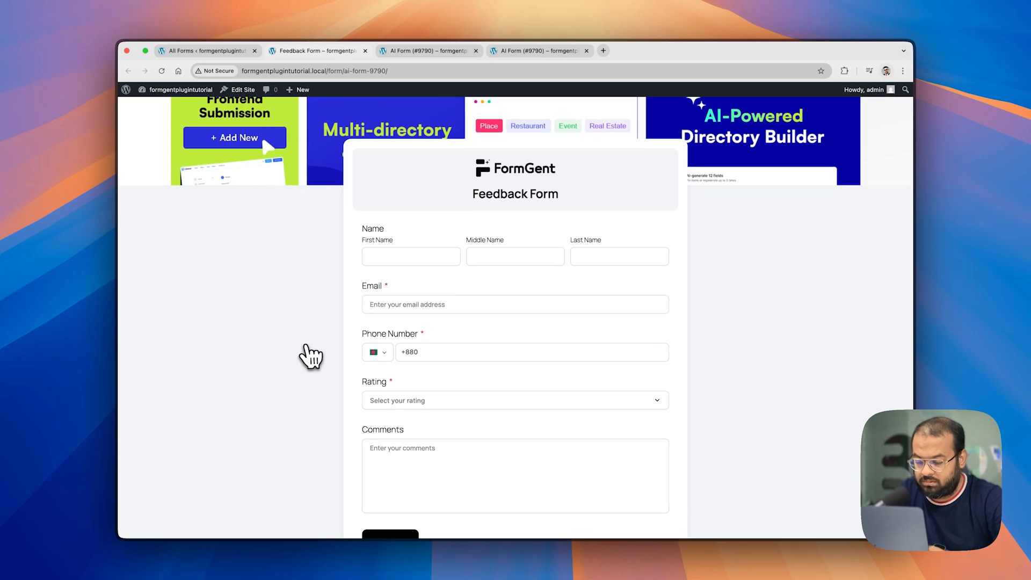
pyautogui.scroll(-3, 303, 355)
pyautogui.scroll(3, 304, 354)
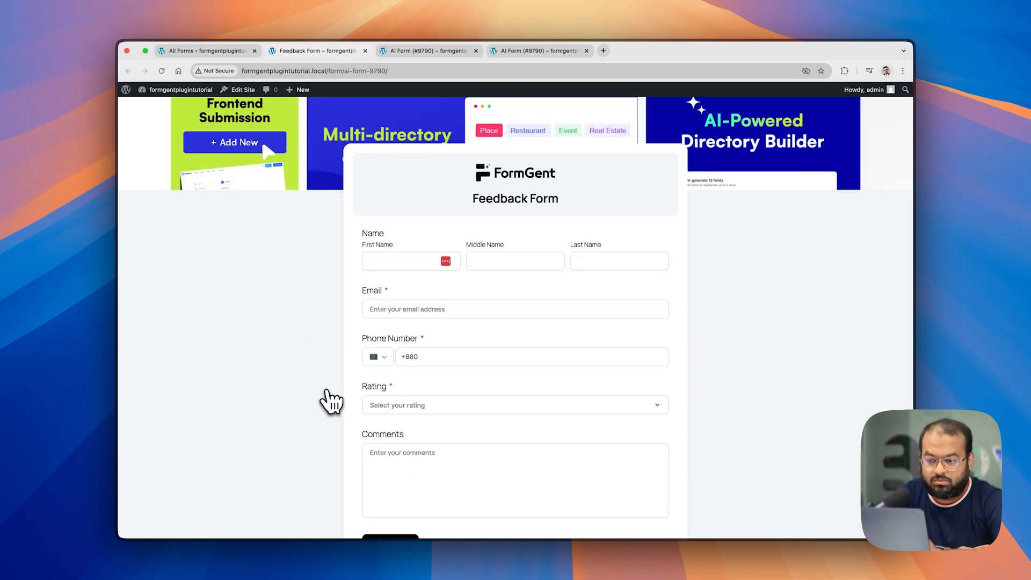
pyautogui.scroll(-3, 329, 349)
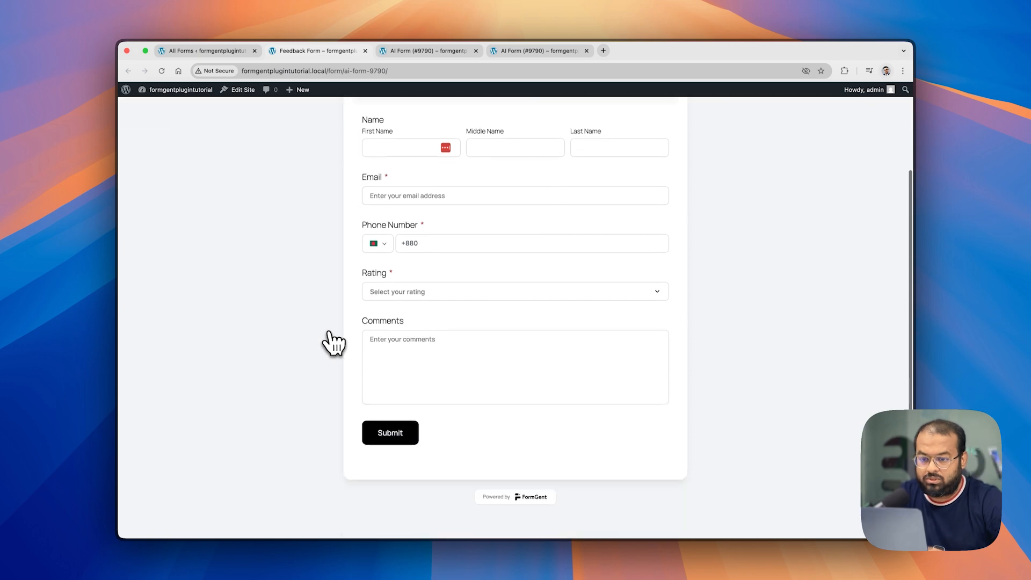
pyautogui.scroll(3, 330, 349)
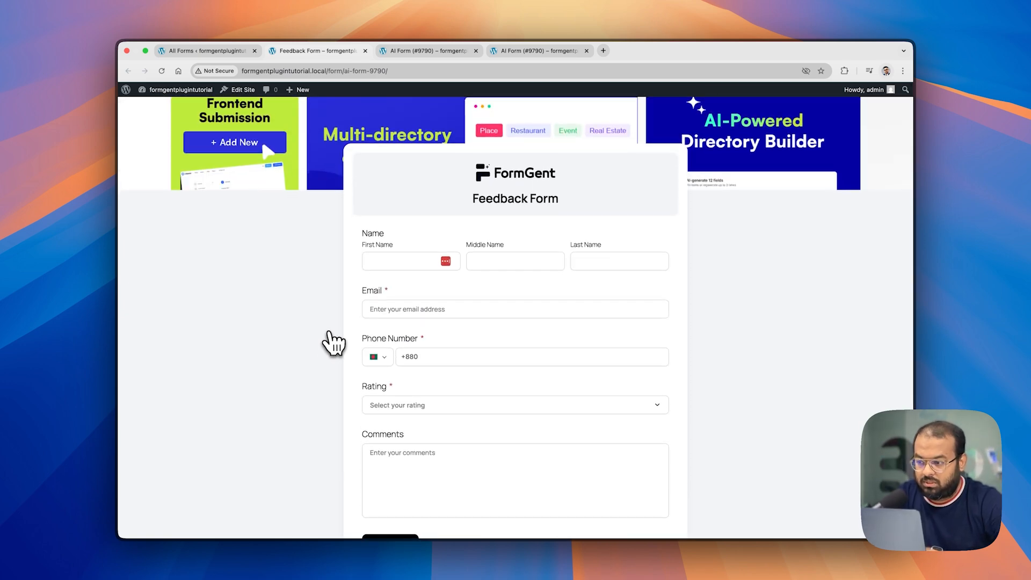
pyautogui.scroll(-3, 333, 342)
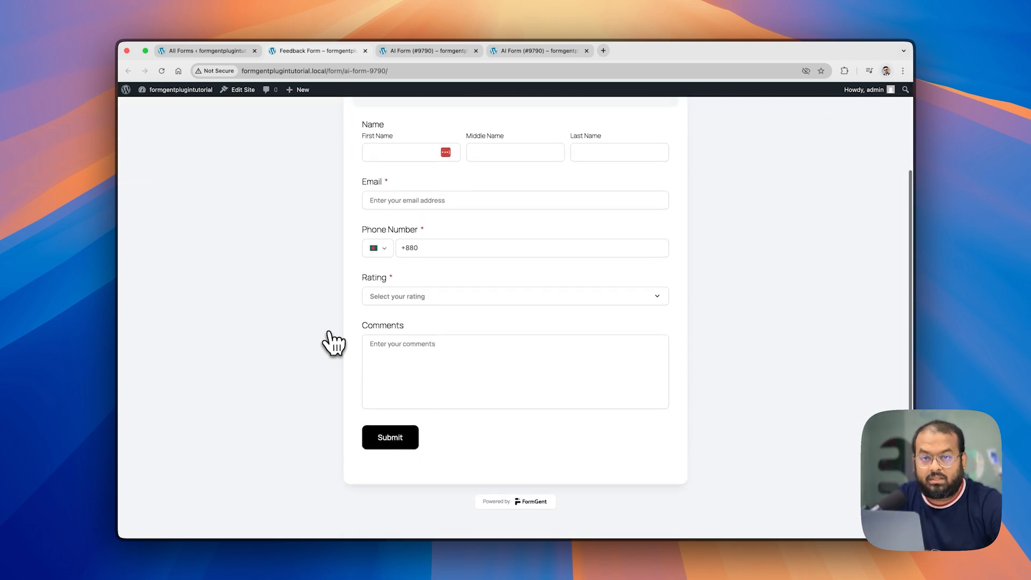